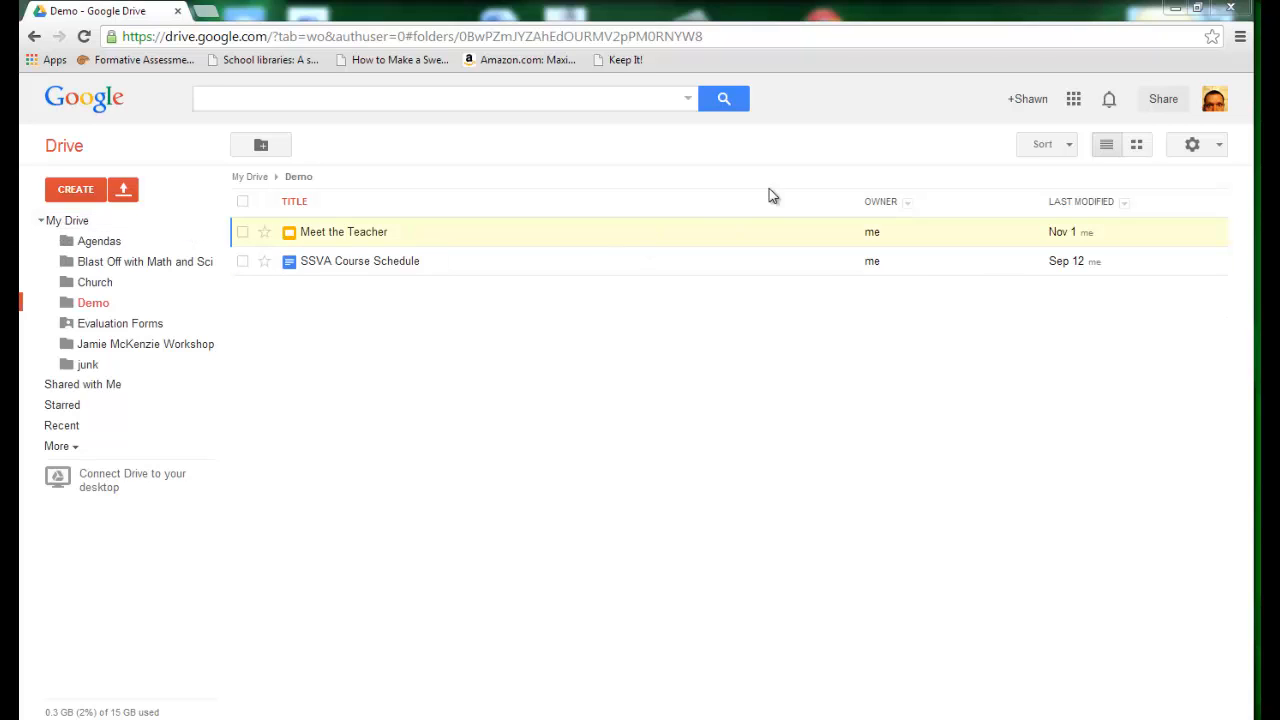
Create a new form in the Demo folder
{"action": "left_click", "coordinate": [1073, 100]}
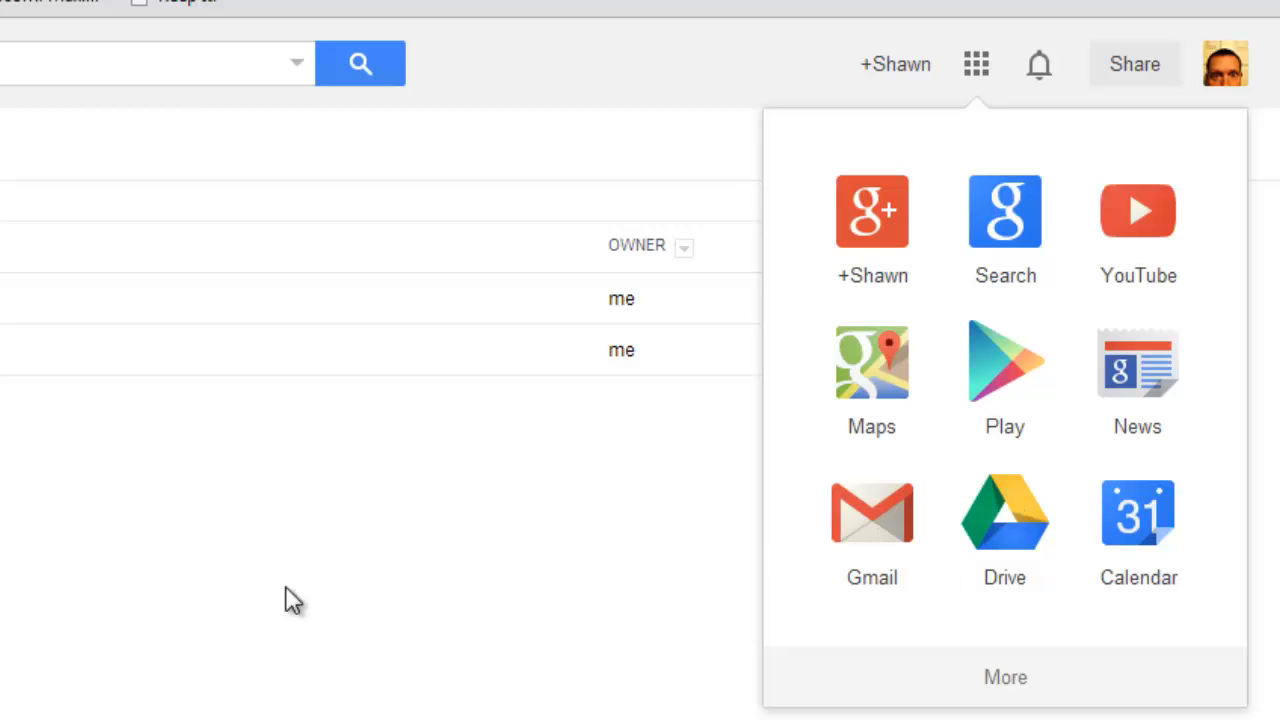
{"action": "left_click", "coordinate": [168, 618]}
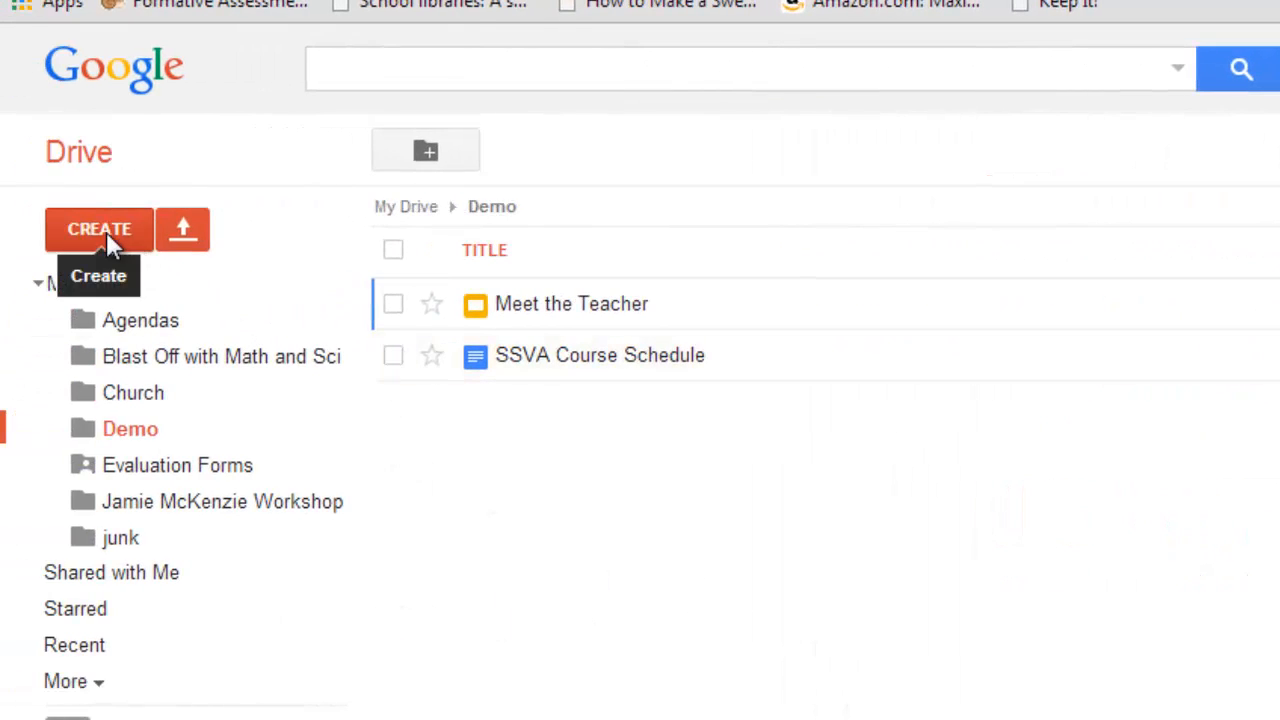
{"action": "left_click", "coordinate": [106, 231]}
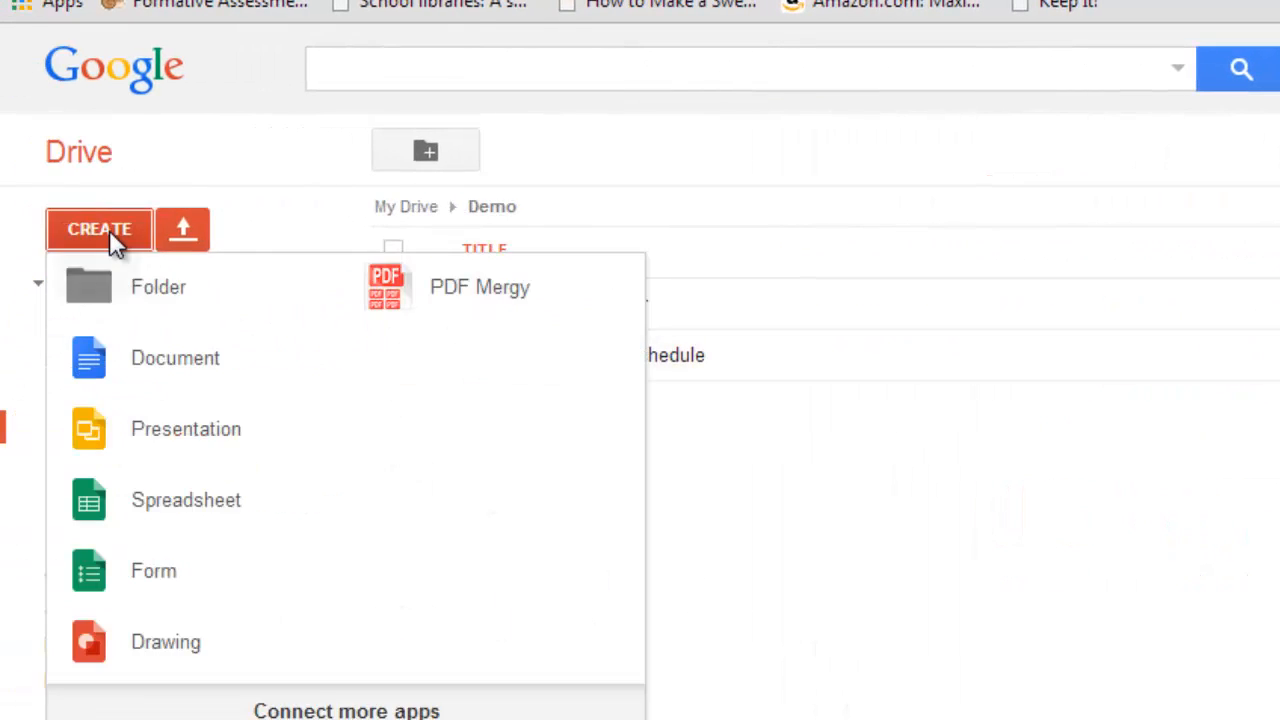
{"action": "left_click", "coordinate": [155, 578]}
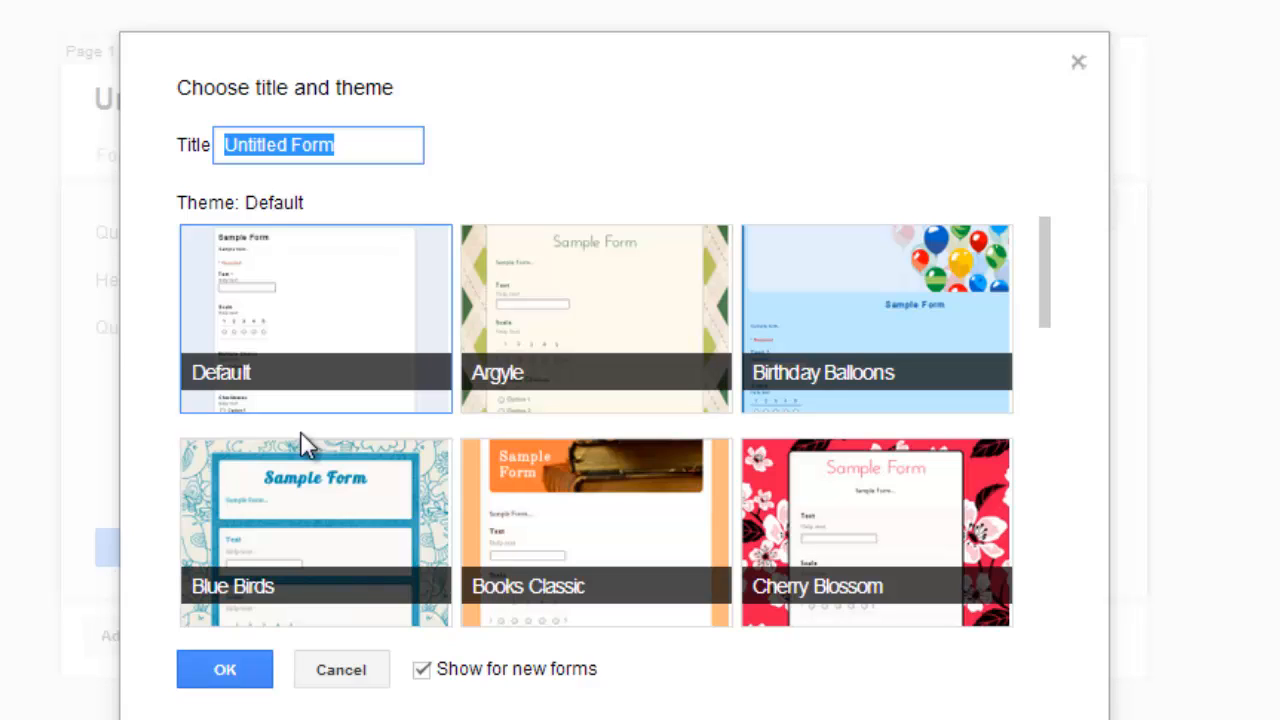
Title the new form "Sample Form" and apply the Header (Blue) theme
{"action": "type", "text": "Sample Form"}
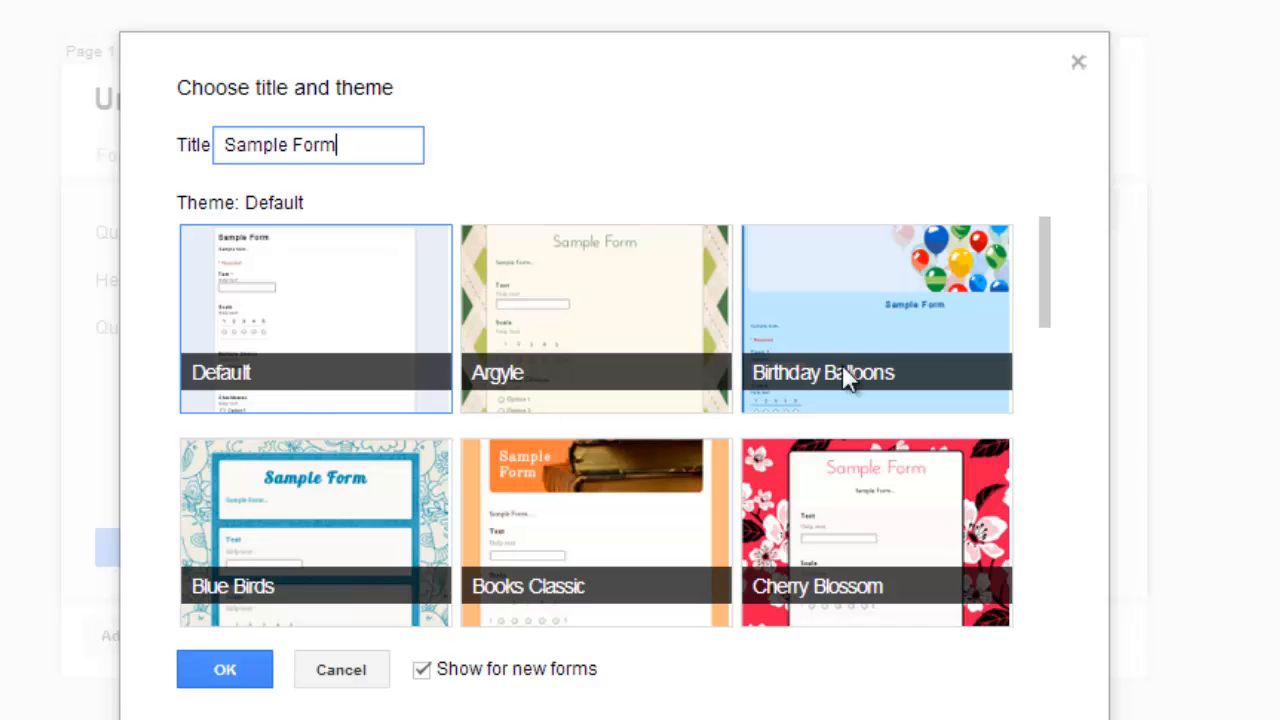
{"action": "left_click_drag", "start_coordinate": [1051, 280], "coordinate": [1051, 606]}
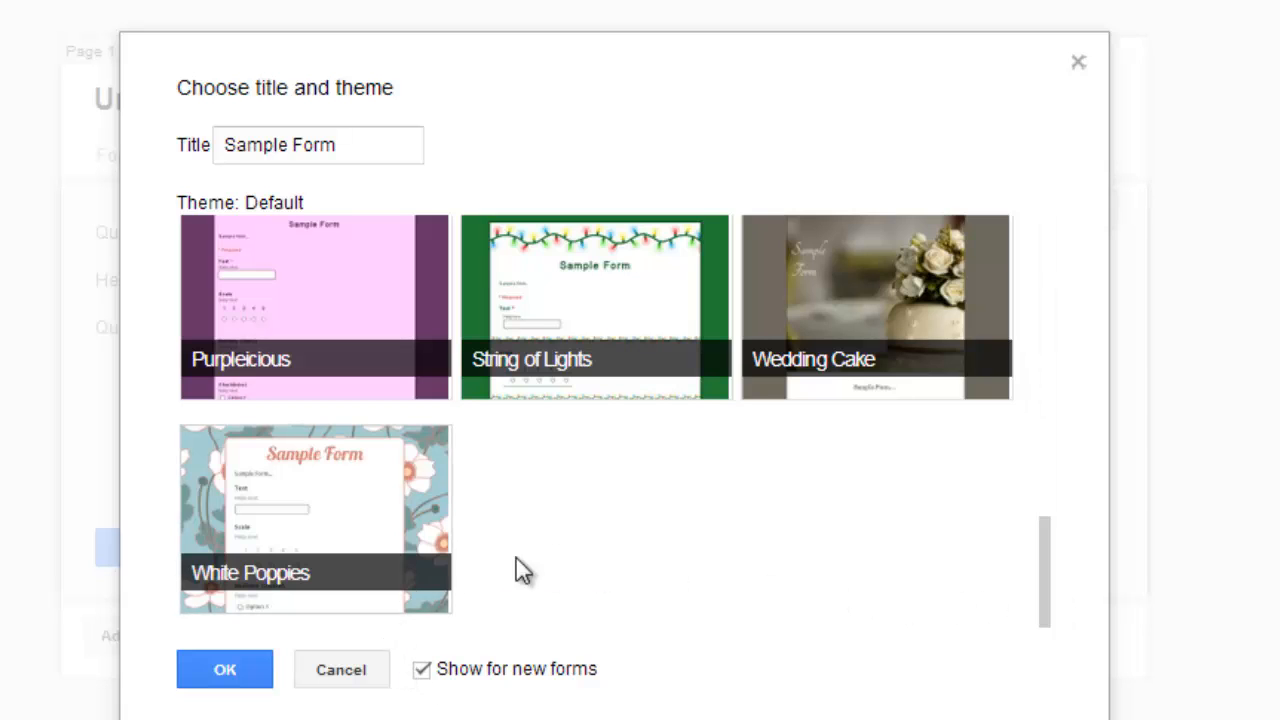
{"action": "scroll", "coordinate": [1046, 570], "scroll_direction": "up", "scroll_amount": 5}
{"action": "scroll", "coordinate": [1047, 555], "scroll_direction": "down", "scroll_amount": 5}
{"action": "scroll", "coordinate": [1052, 535], "scroll_direction": "up", "scroll_amount": 3}
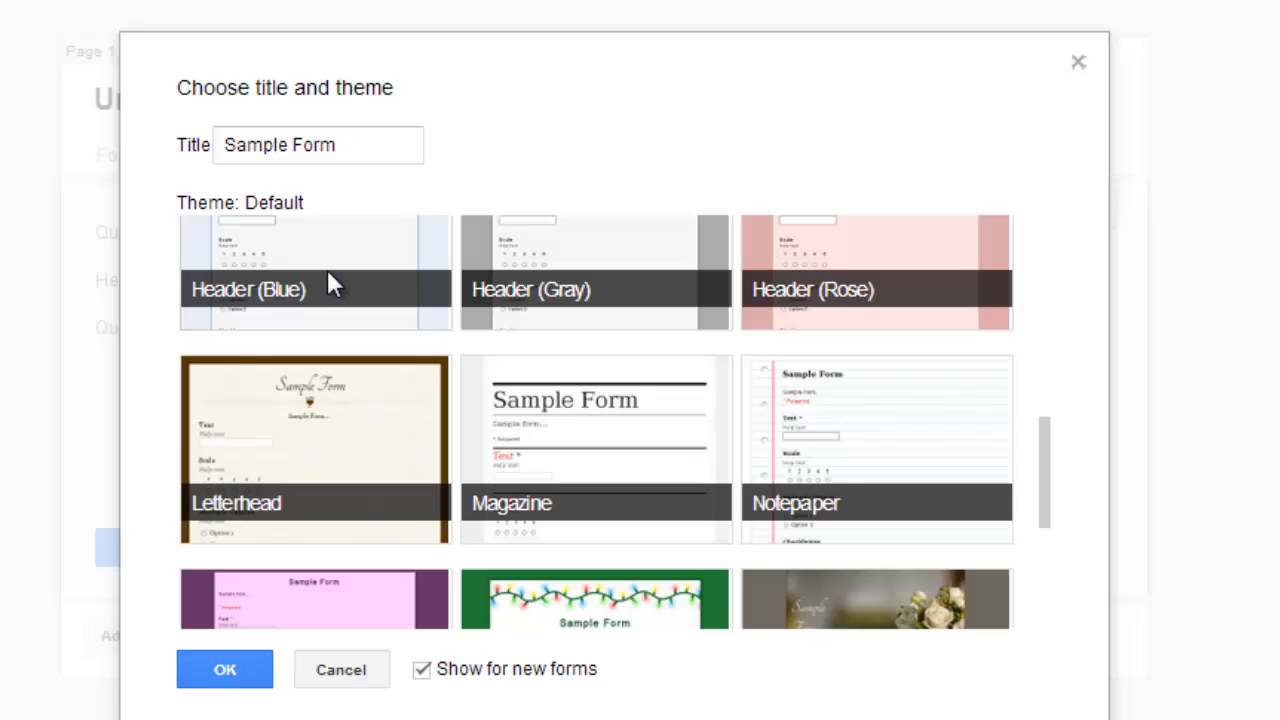
{"action": "scroll", "coordinate": [331, 283], "scroll_direction": "up", "scroll_amount": 2}
{"action": "left_click", "coordinate": [314, 435]}
{"action": "left_click", "coordinate": [227, 668]}
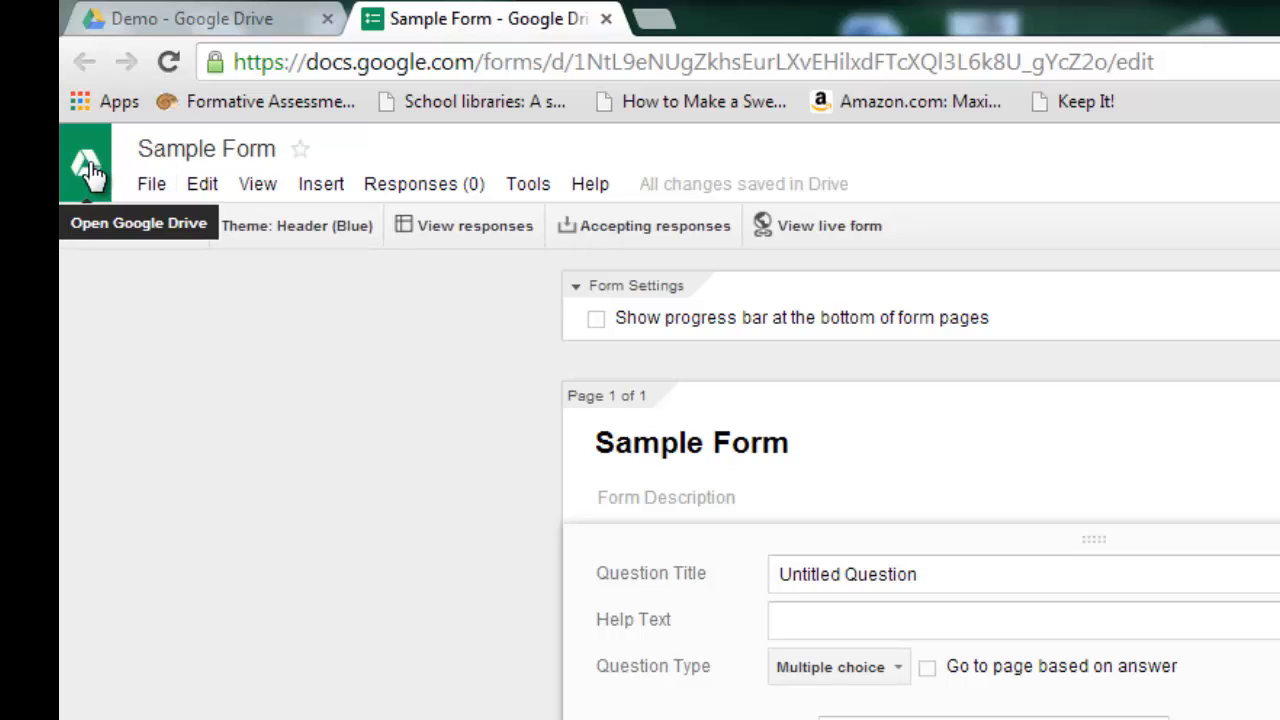
{"action": "left_click", "coordinate": [180, 155]}
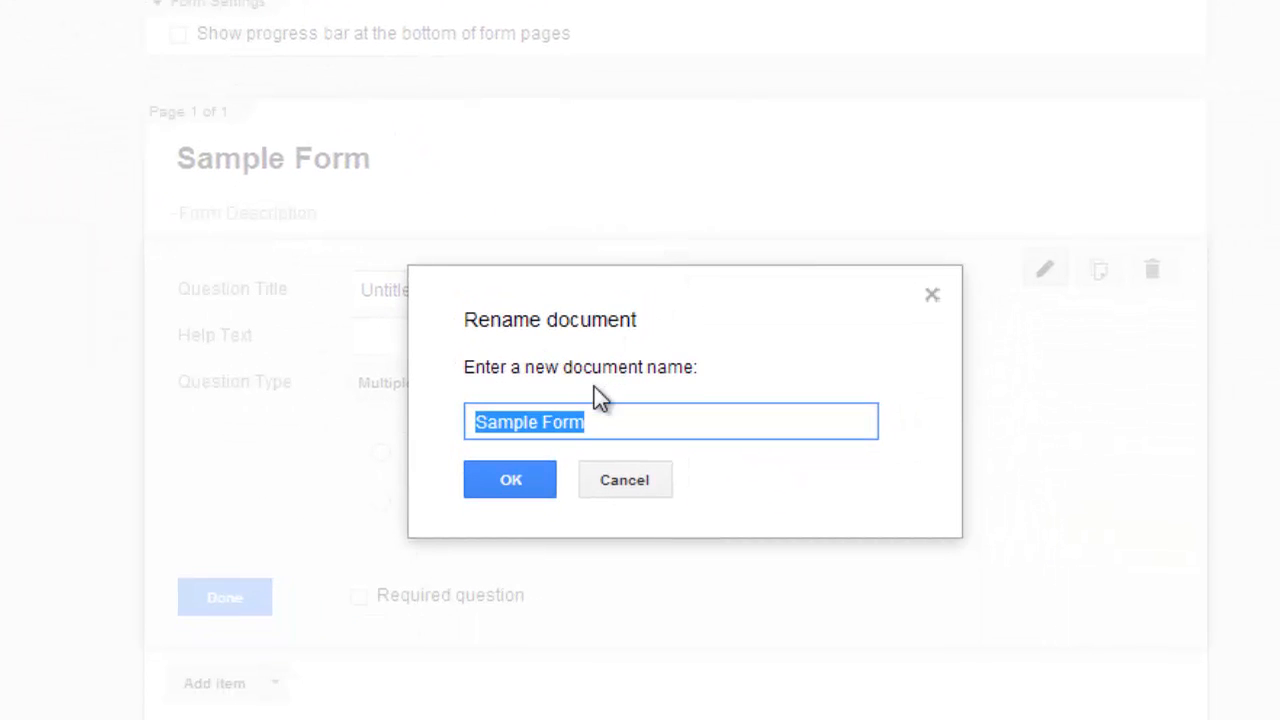
{"action": "left_click", "coordinate": [650, 484]}
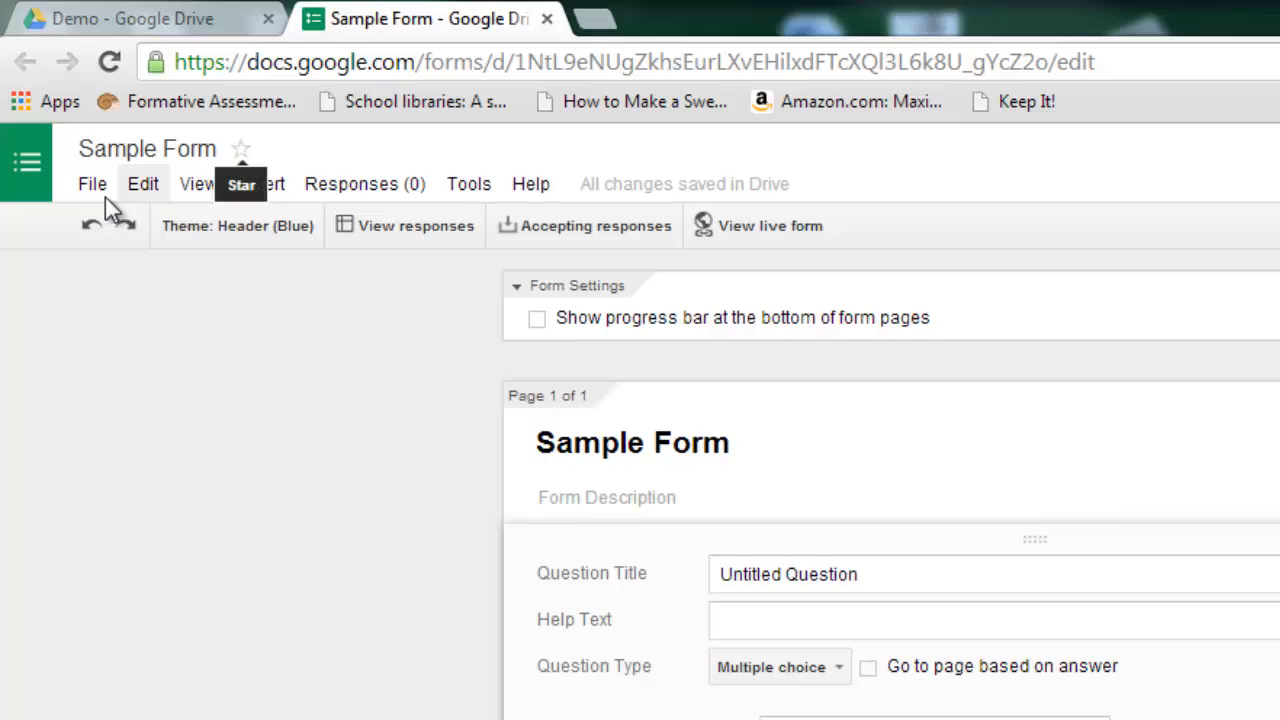
{"action": "left_click", "coordinate": [97, 197]}
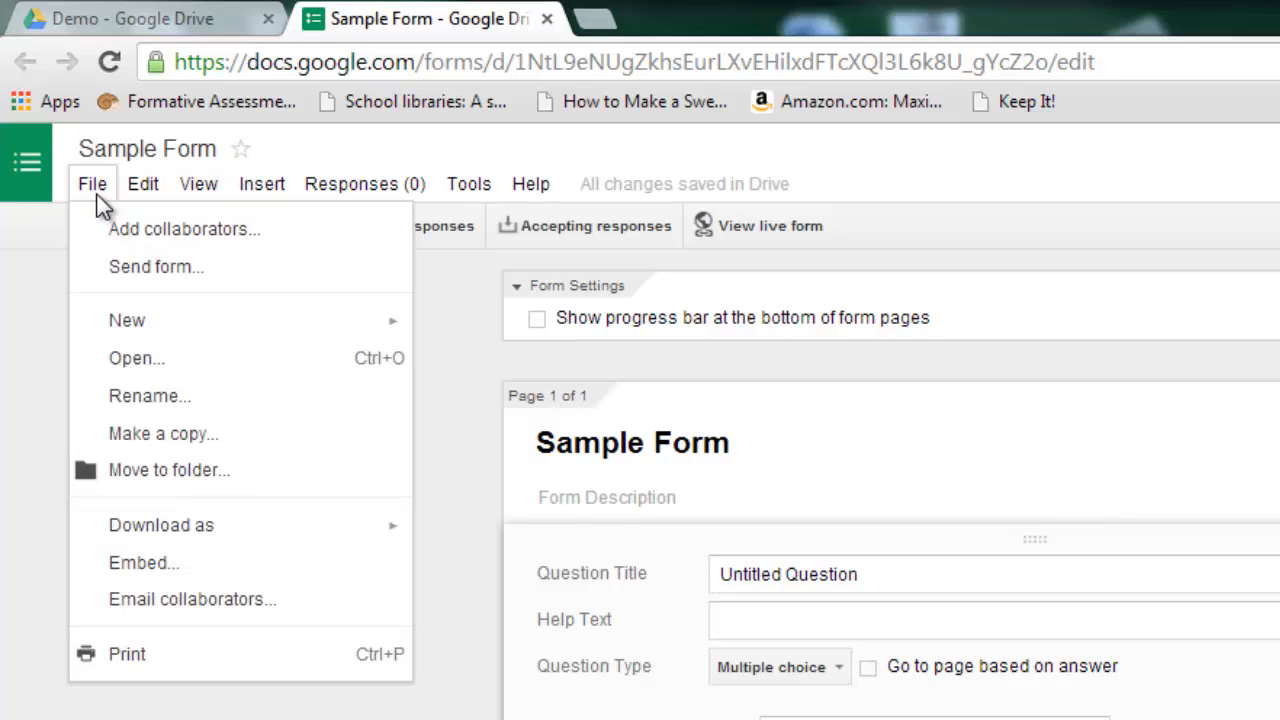
{"action": "mouse_move", "coordinate": [134, 188]}
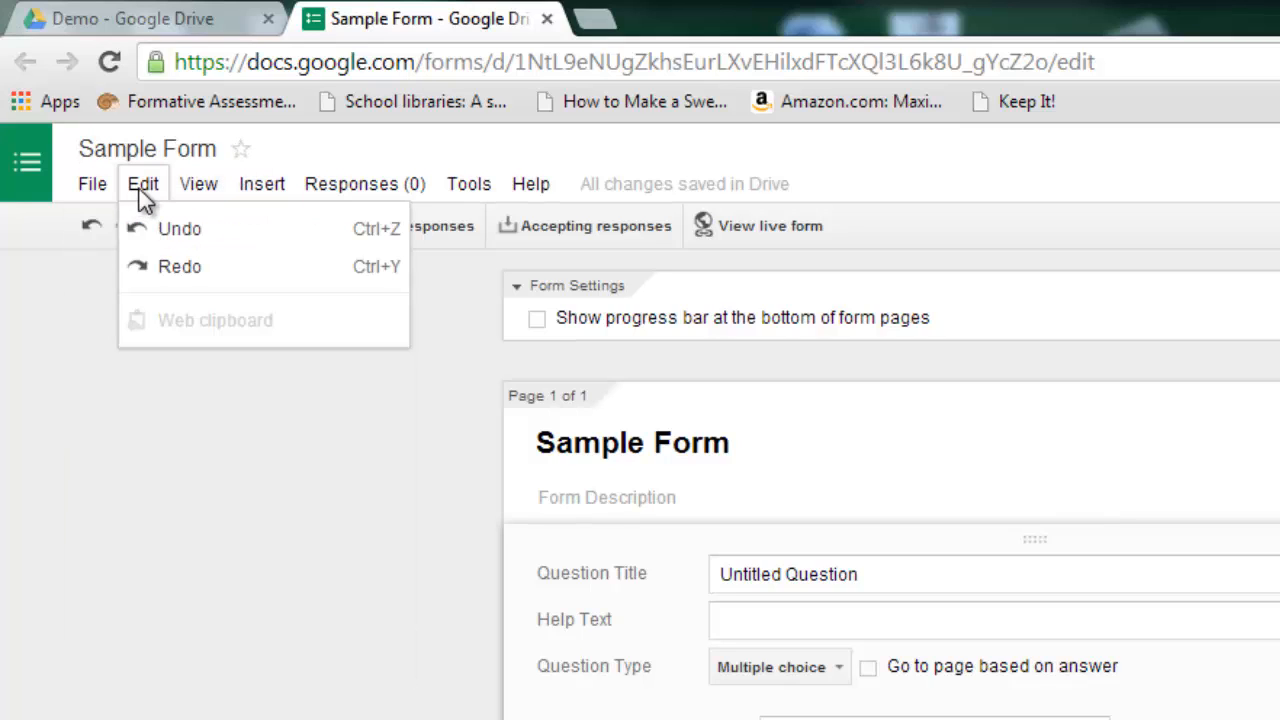
{"action": "mouse_move", "coordinate": [69, 196]}
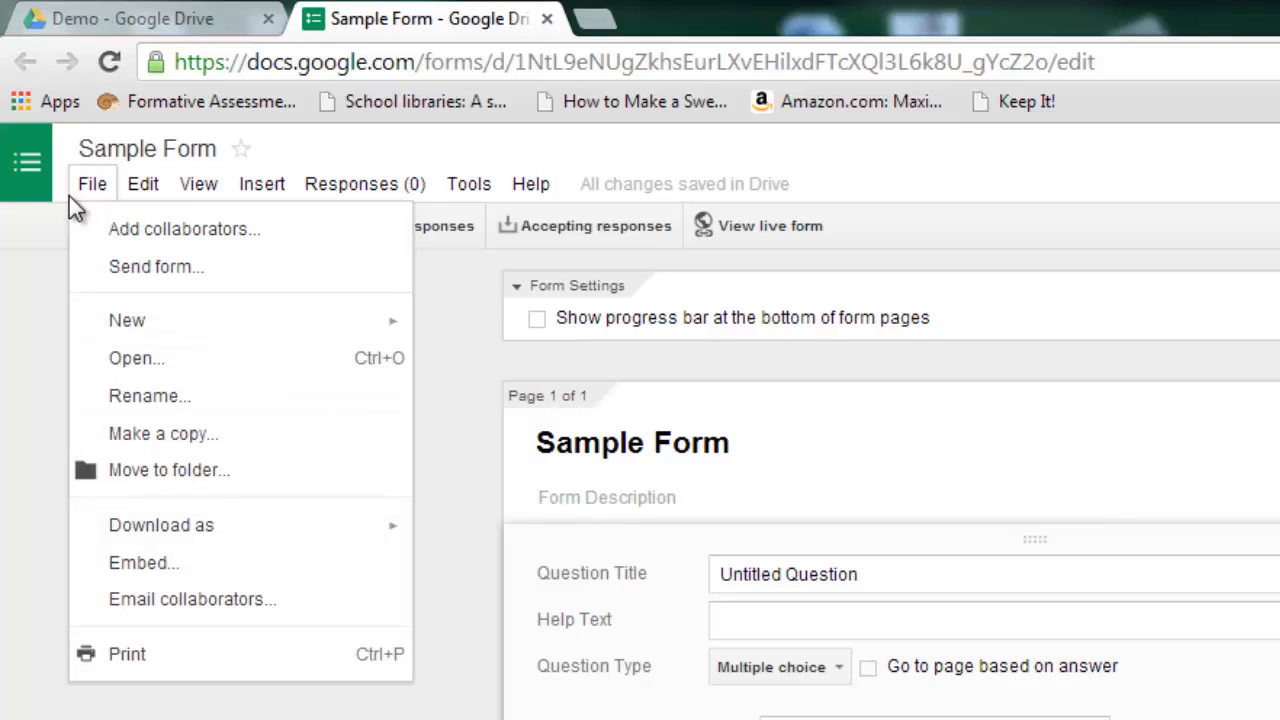
{"action": "mouse_move", "coordinate": [155, 527]}
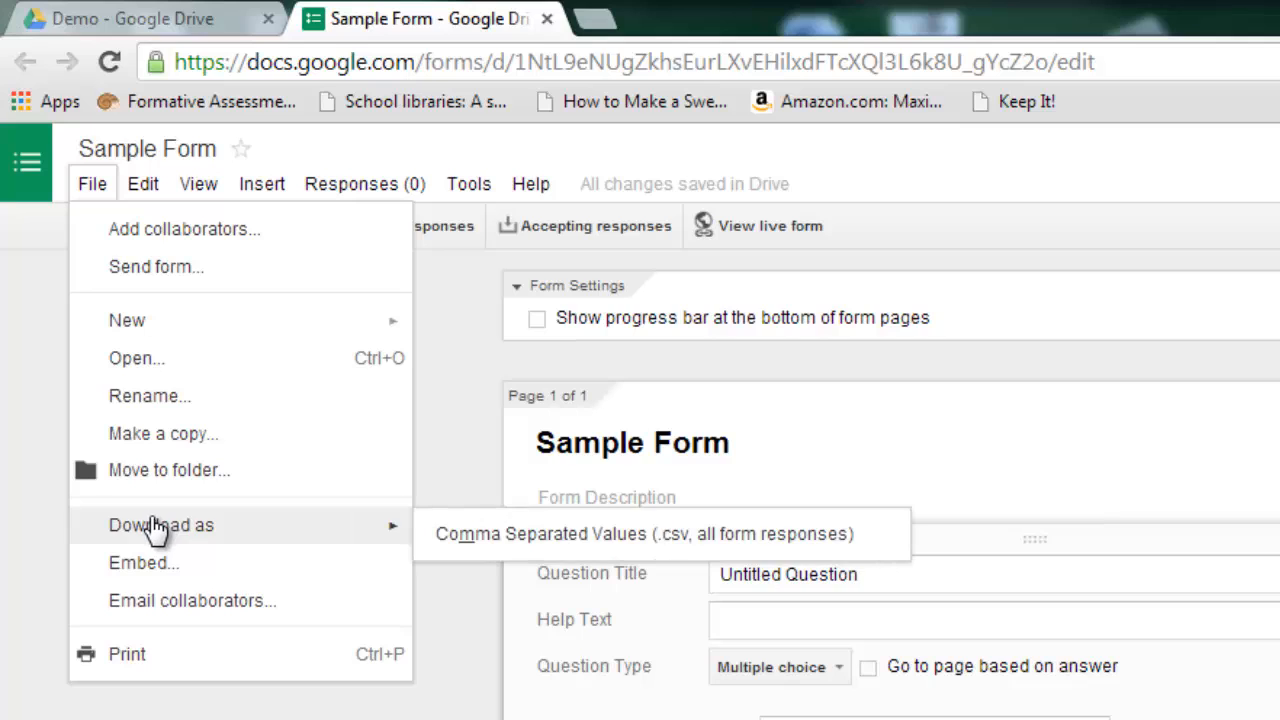
{"action": "left_click", "coordinate": [448, 466]}
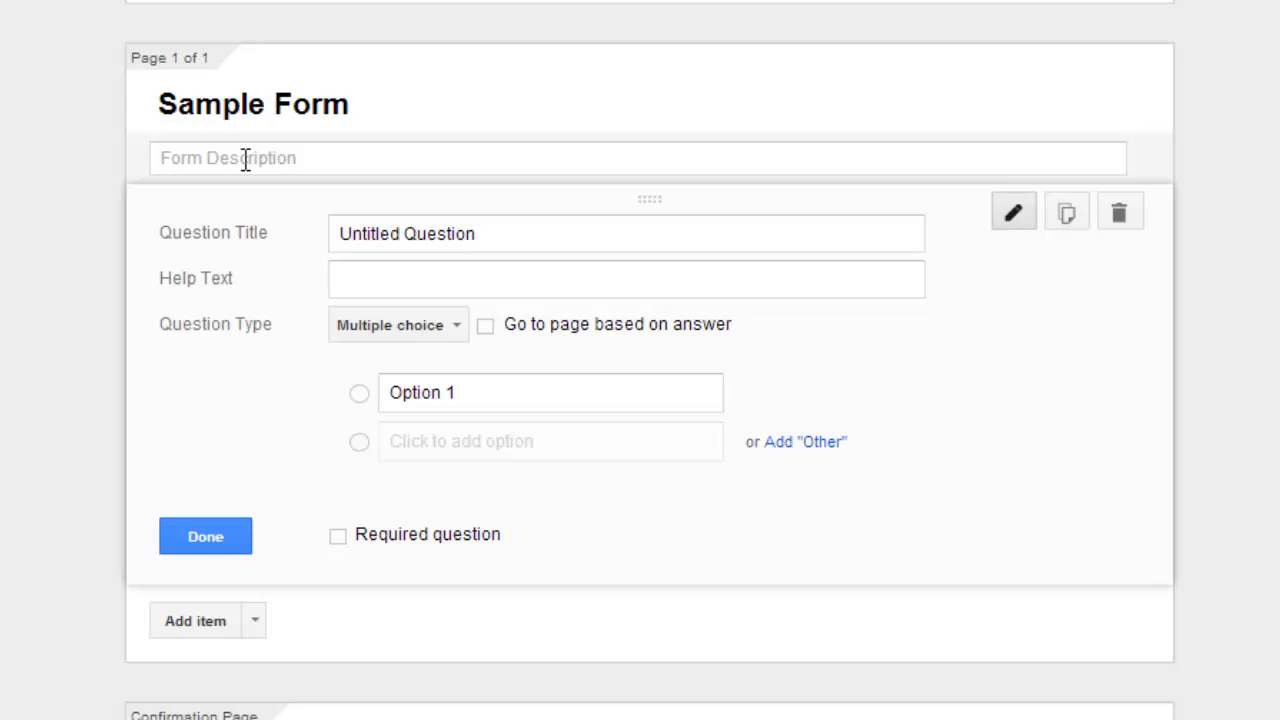
Enter the form description "Please use this form for basic student information."
{"action": "left_click", "coordinate": [245, 161]}
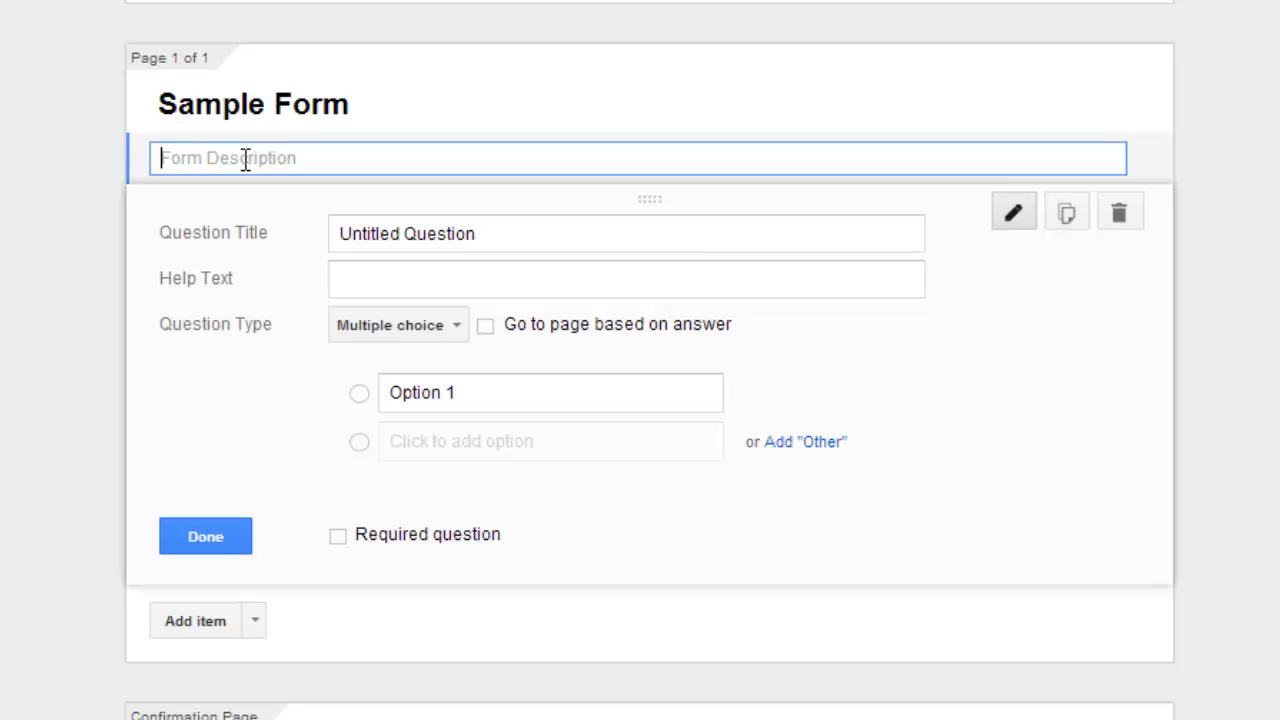
{"action": "type", "text": "Please use this form for basic stud"}
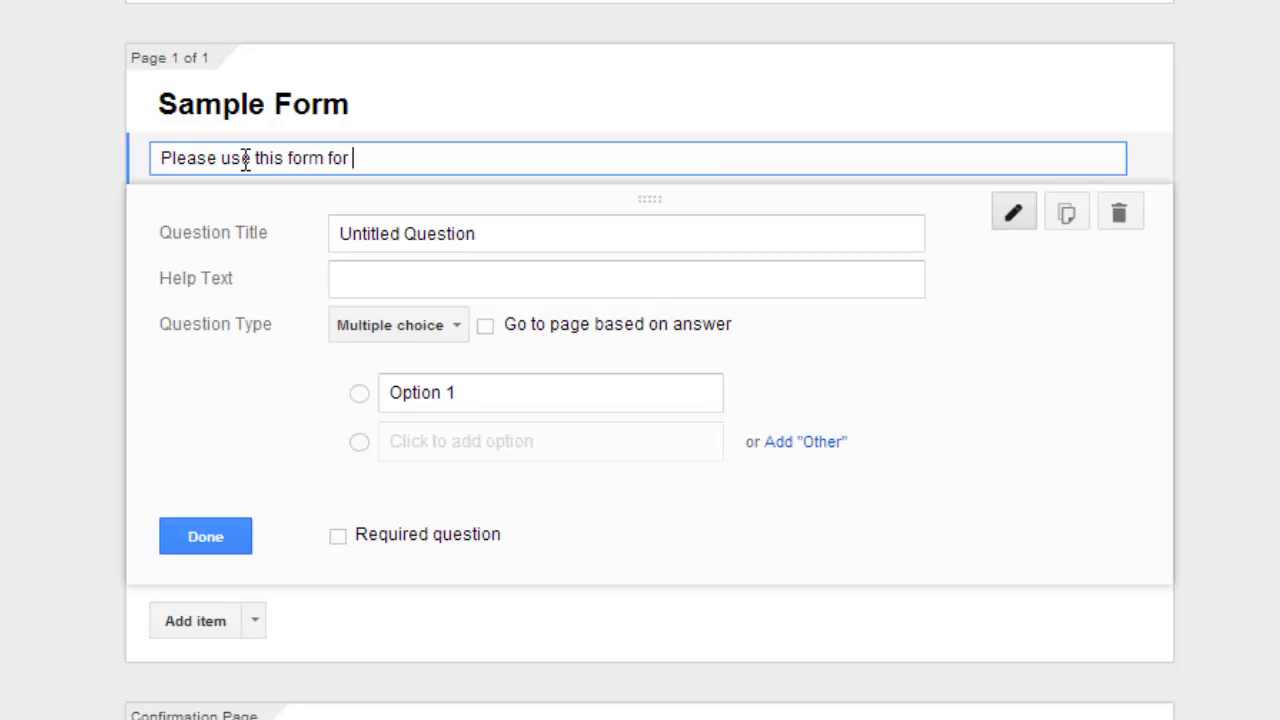
{"action": "type", "text": "ent information."}
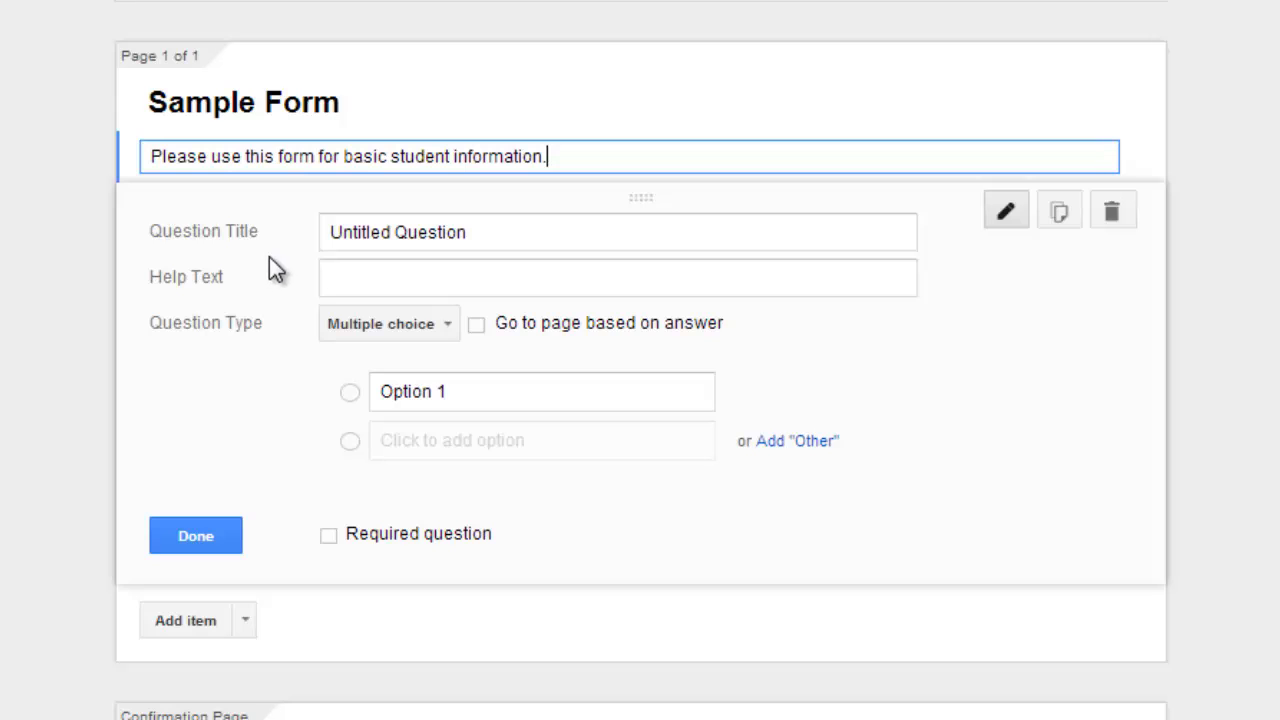
Replace the first question's placeholder title with "First Name"
{"action": "left_click", "coordinate": [370, 234]}
{"action": "left_click_drag", "start_coordinate": [478, 235], "coordinate": [329, 234]}
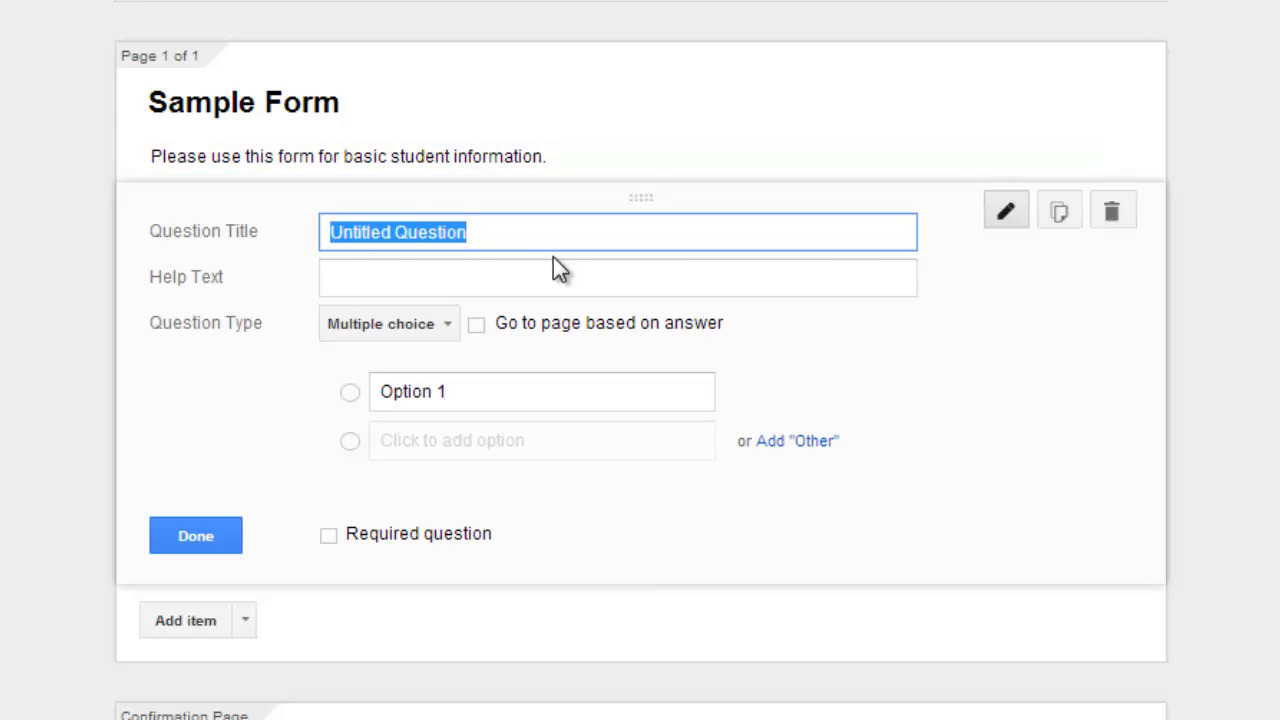
{"action": "type", "text": "First Name"}
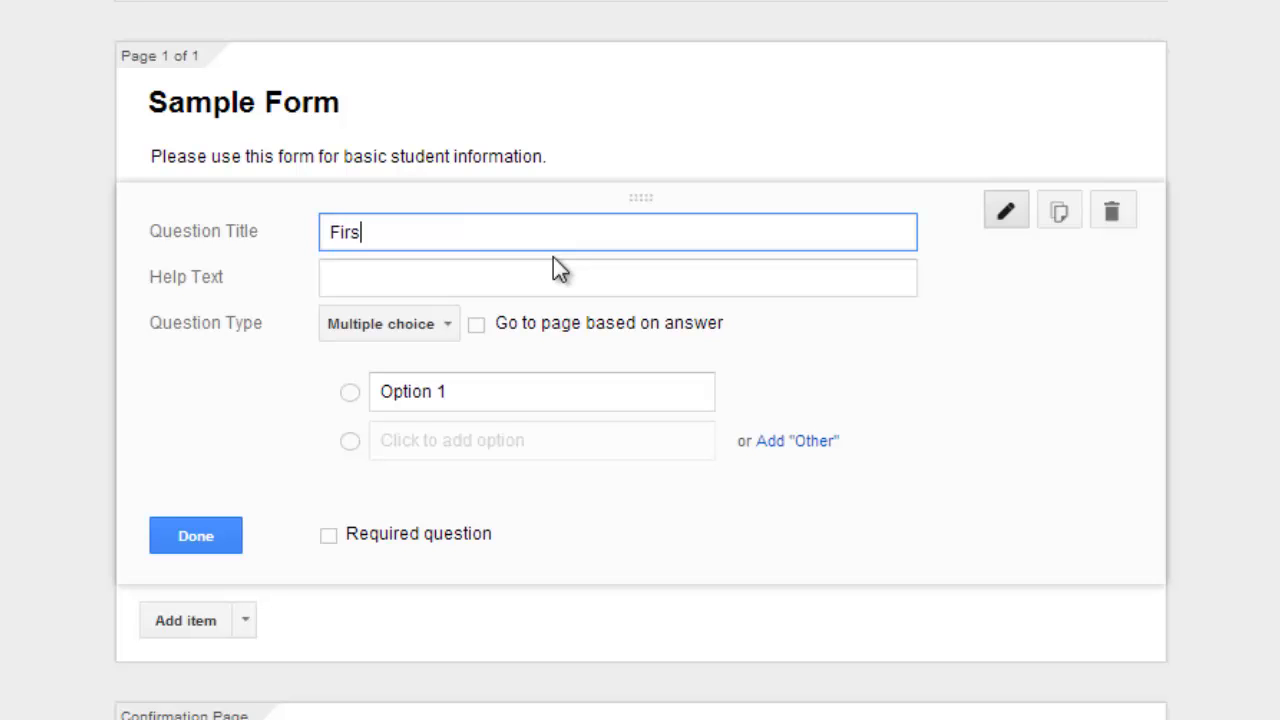
{"action": "left_click", "coordinate": [344, 290]}
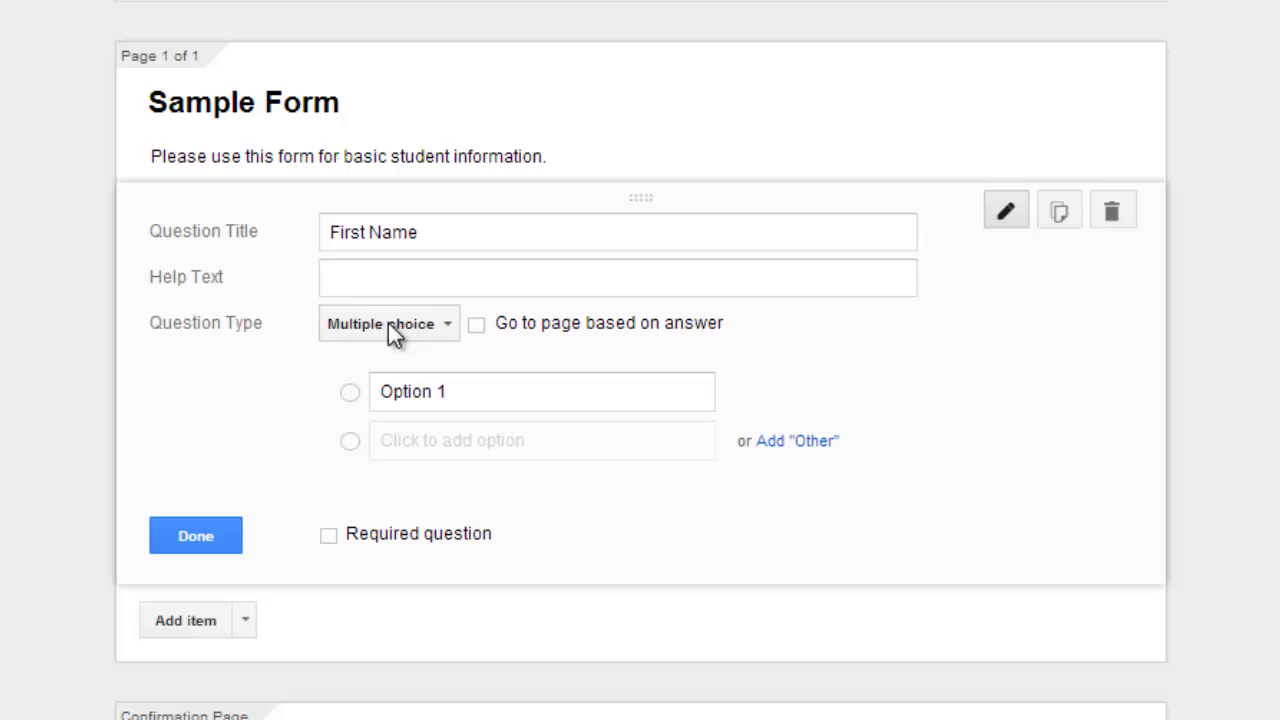
Set the First Name question's type to Text, make it required and finish editing it
{"action": "left_click", "coordinate": [451, 326]}
{"action": "left_click", "coordinate": [451, 325]}
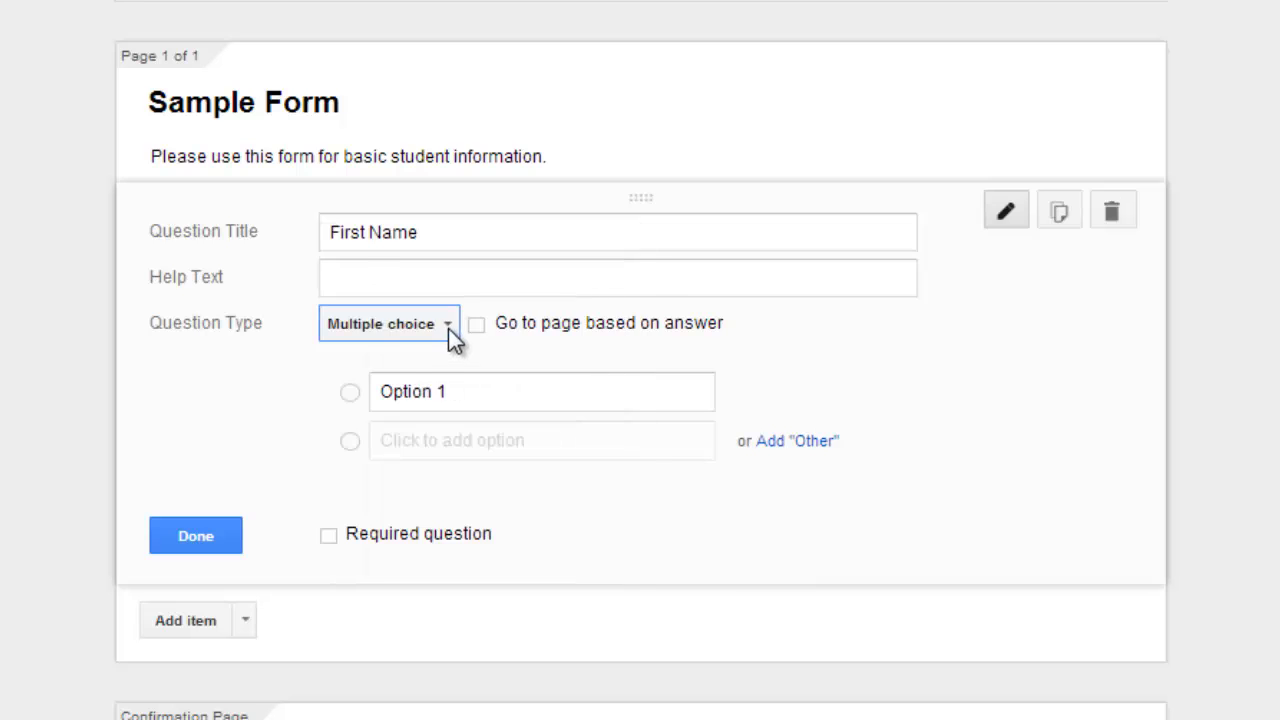
{"action": "left_click", "coordinate": [448, 326]}
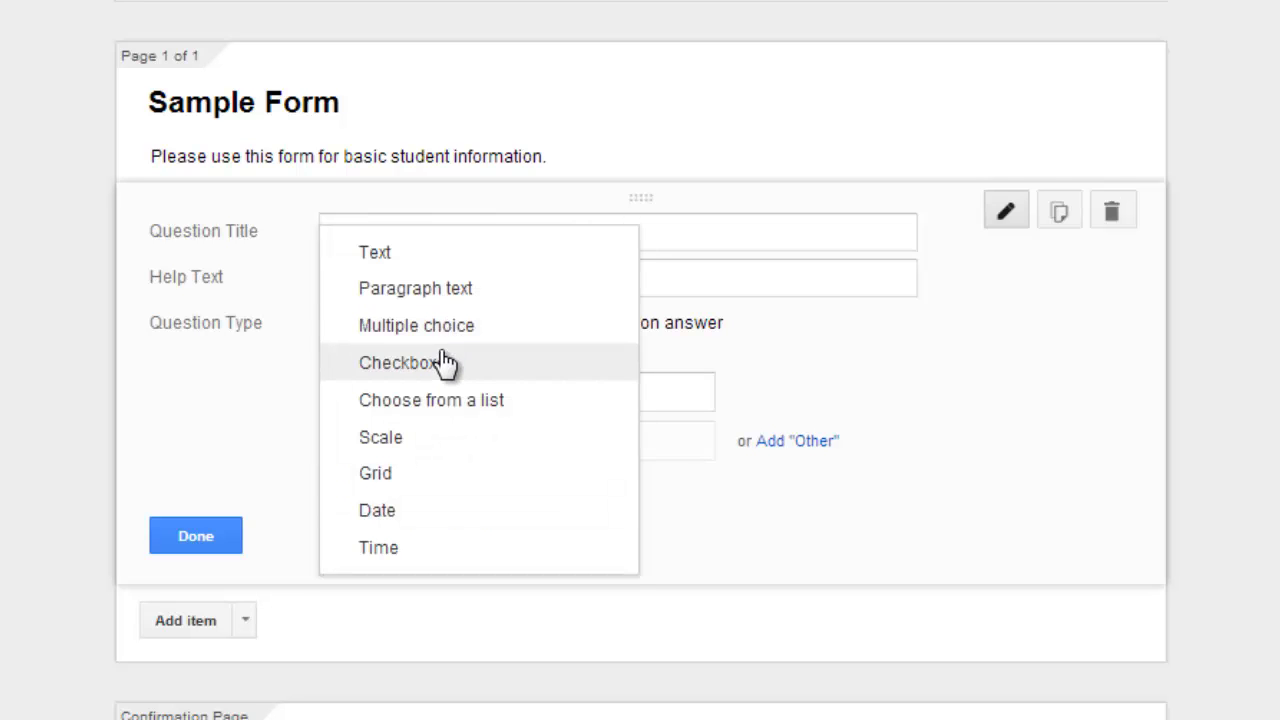
{"action": "left_click", "coordinate": [502, 258]}
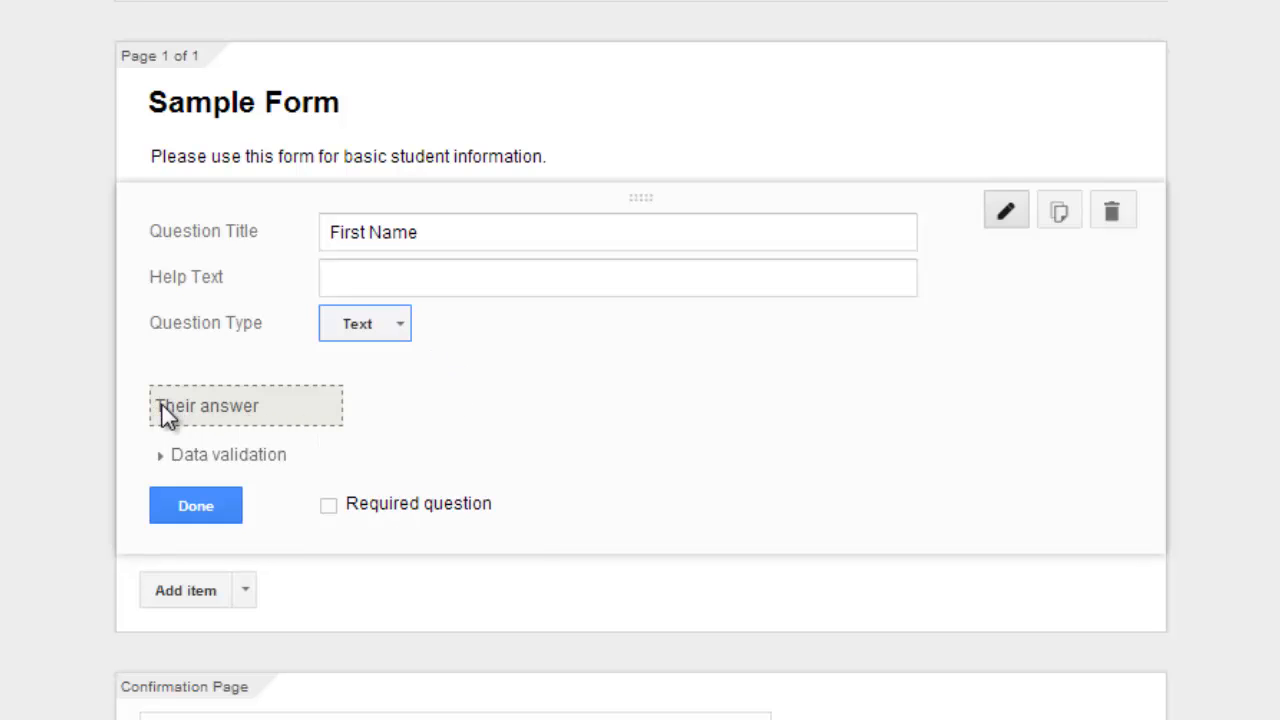
{"action": "left_click", "coordinate": [298, 462]}
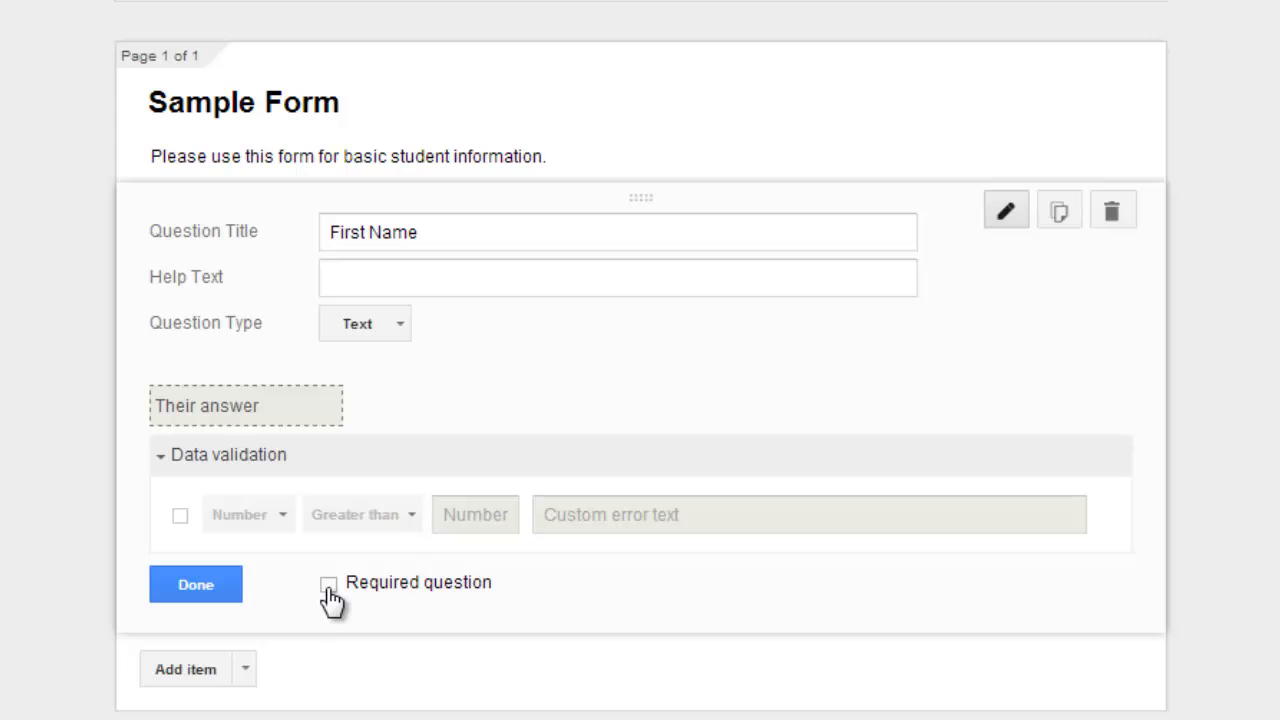
{"action": "left_click", "coordinate": [328, 586]}
{"action": "left_click", "coordinate": [187, 593]}
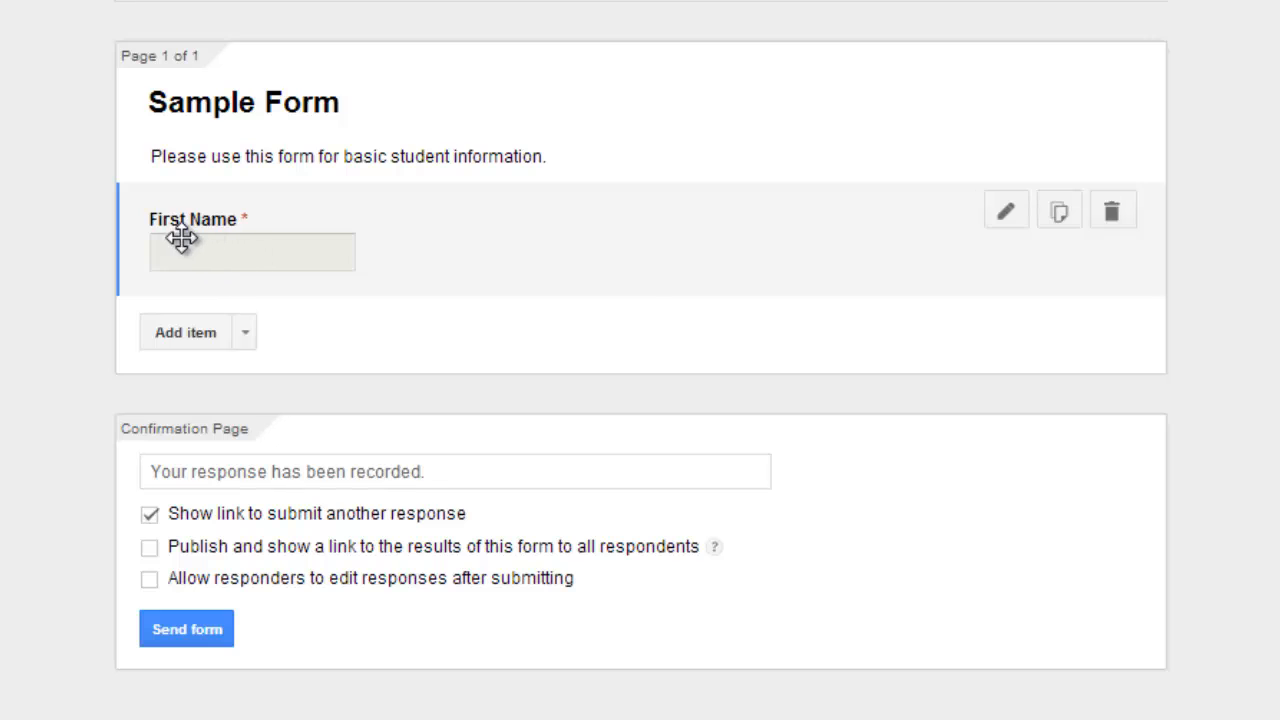
Add a required text question titled "Last Name" and insert another new question below it
{"action": "left_click", "coordinate": [205, 336]}
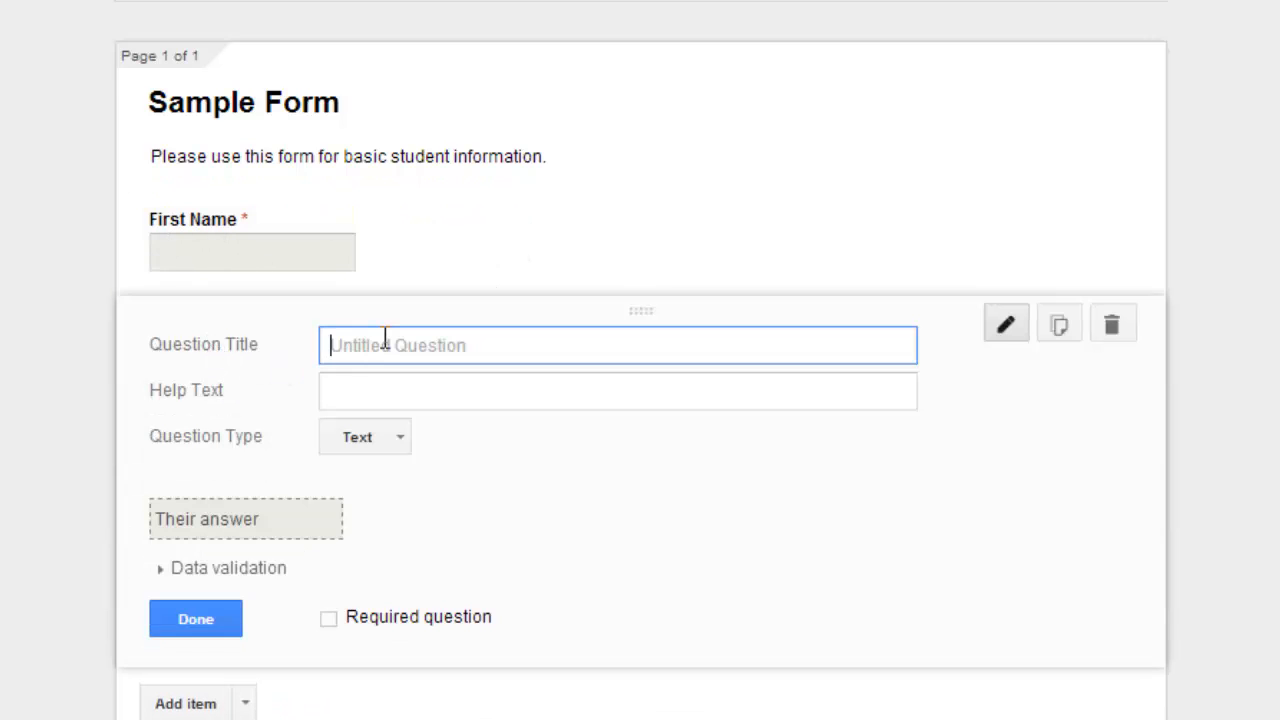
{"action": "type", "text": "Last "}
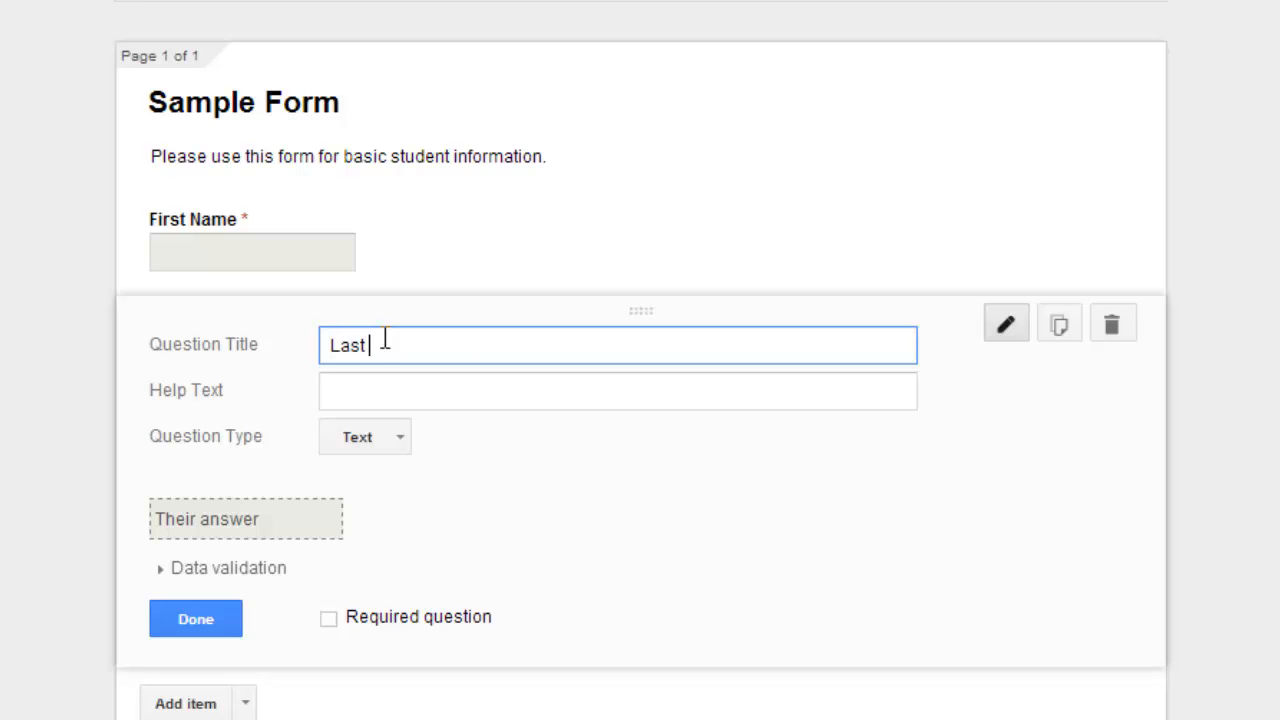
{"action": "type", "text": "Name"}
{"action": "left_click", "coordinate": [338, 622]}
{"action": "left_click", "coordinate": [194, 620]}
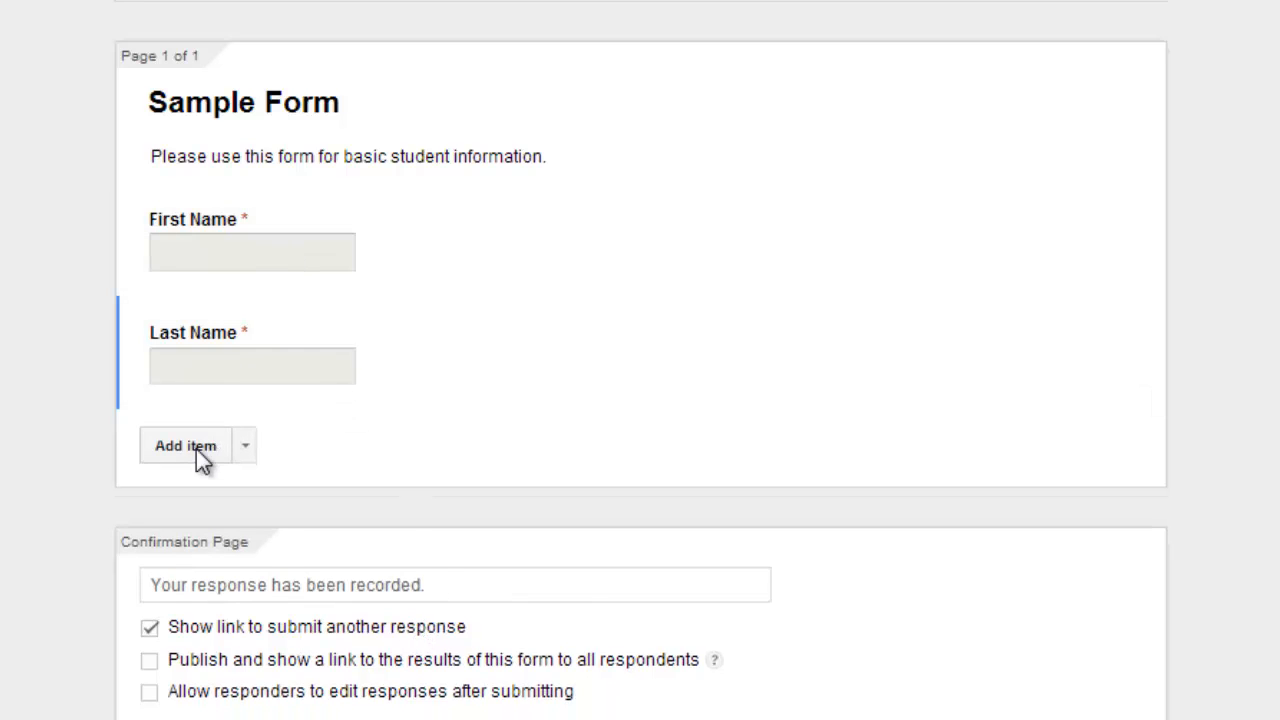
{"action": "left_click", "coordinate": [196, 449]}
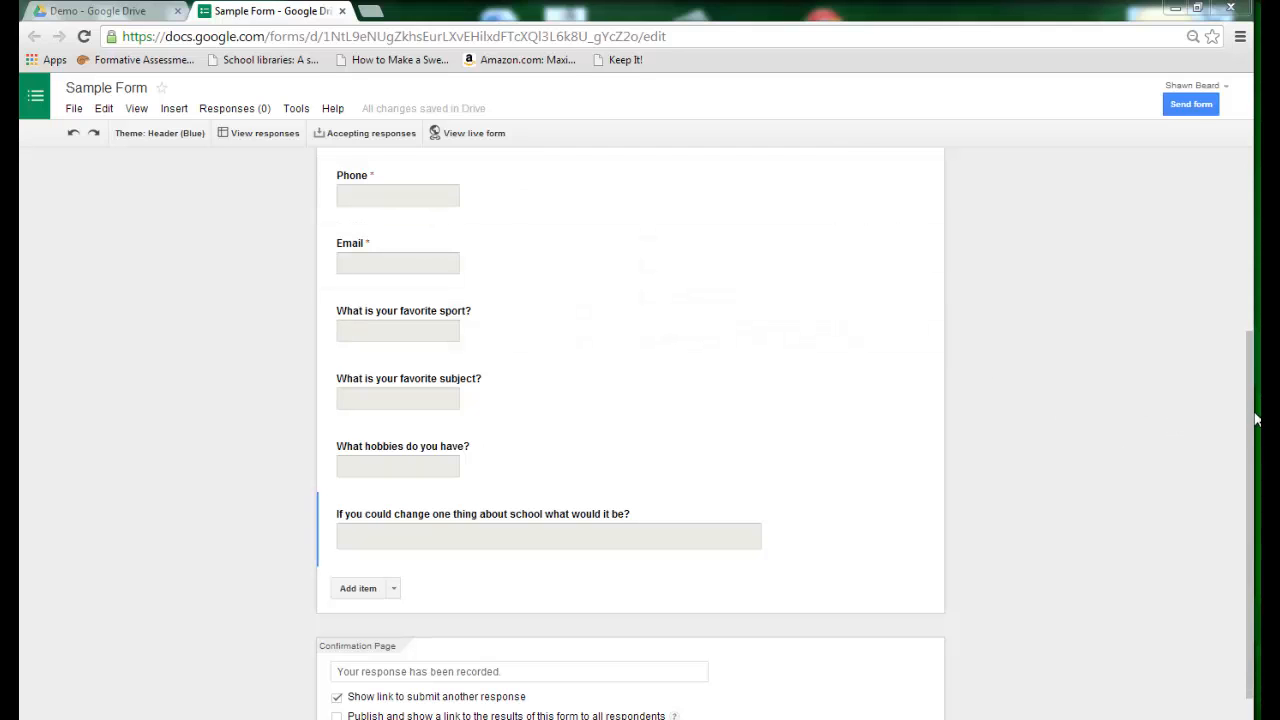
Open the live form to review how respondents see it, and close it again
{"action": "scroll", "coordinate": [1247, 420], "scroll_direction": "up", "scroll_amount": 5}
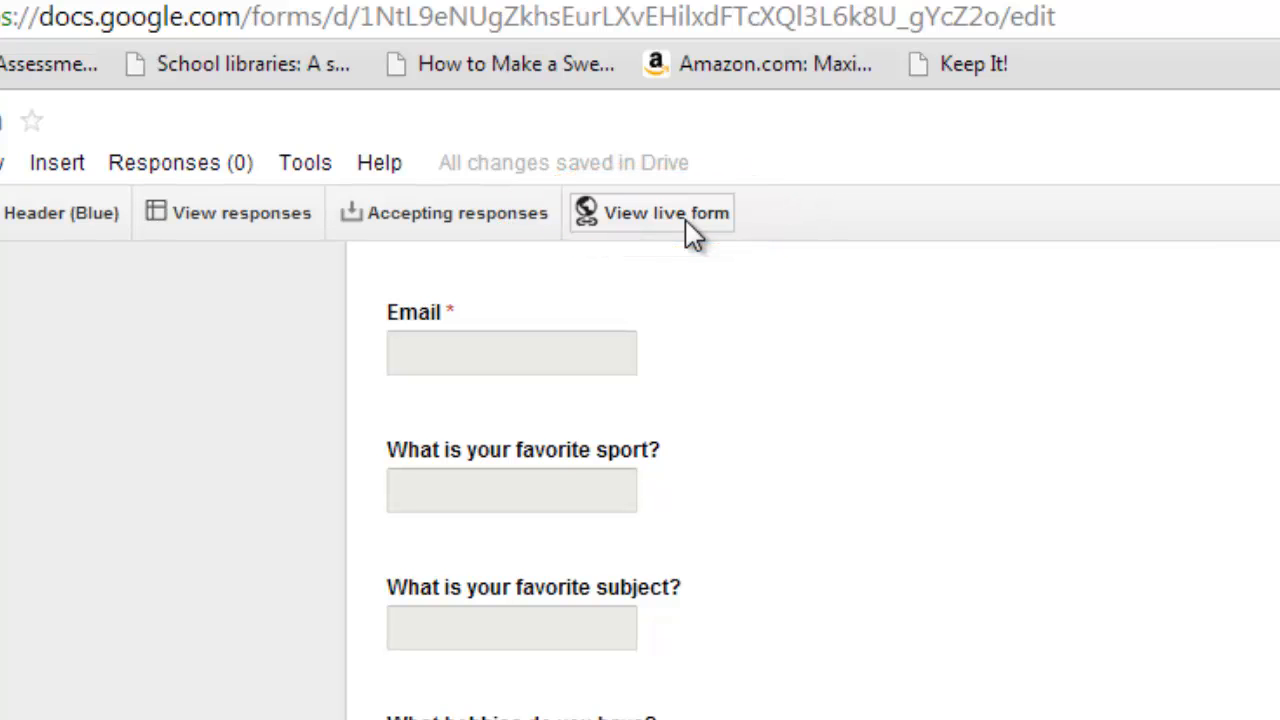
{"action": "left_click", "coordinate": [690, 228]}
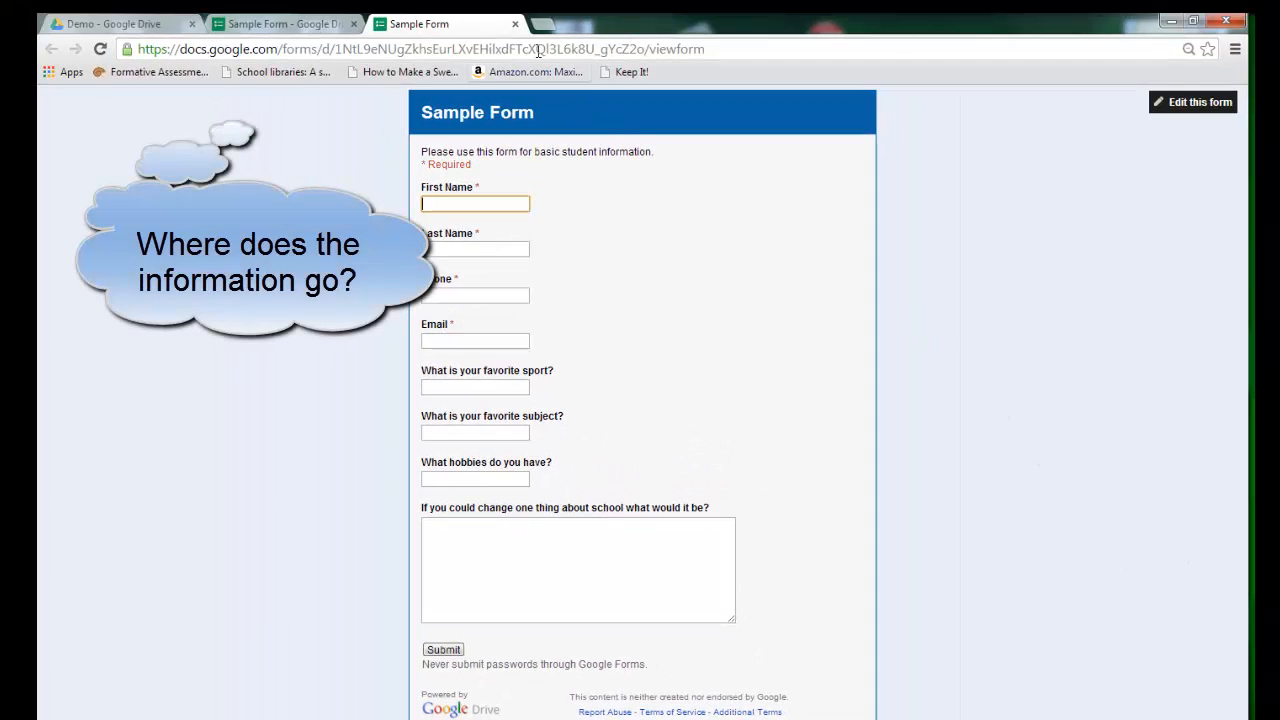
{"action": "left_click", "coordinate": [515, 24]}
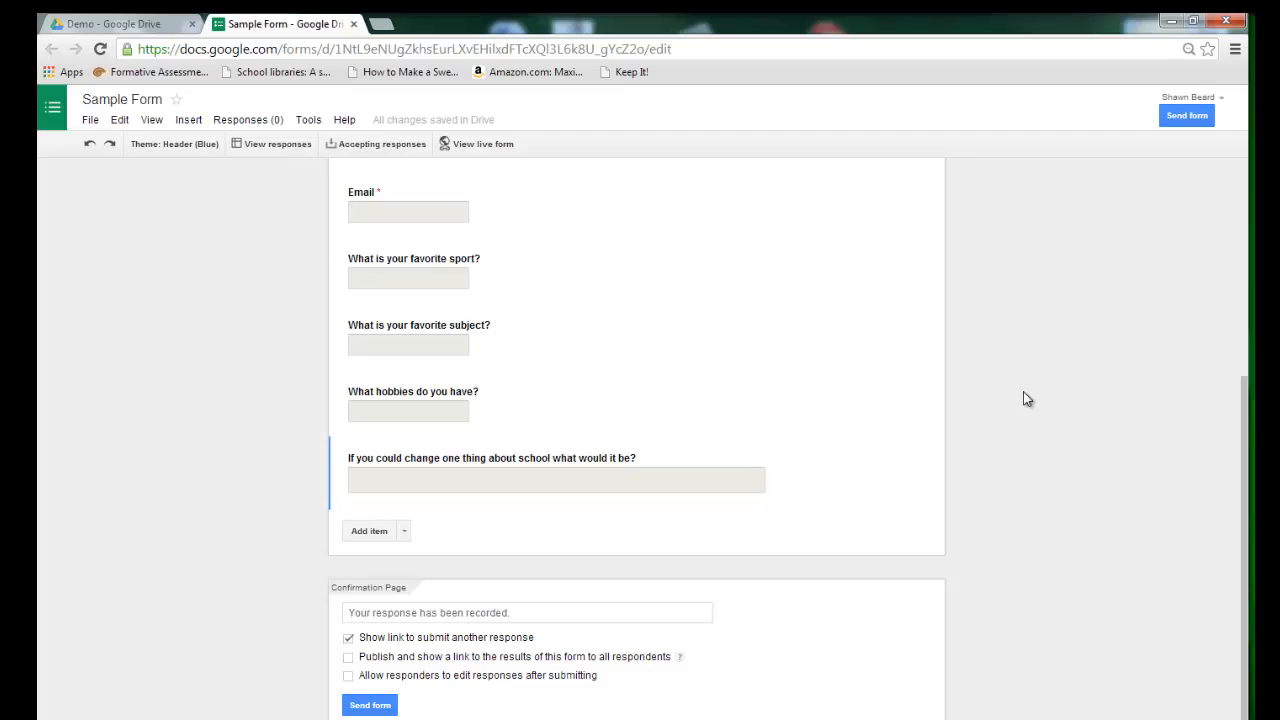
Submit the completed sample response on the live form
{"action": "scroll", "coordinate": [1023, 392], "scroll_direction": "up", "scroll_amount": 4}
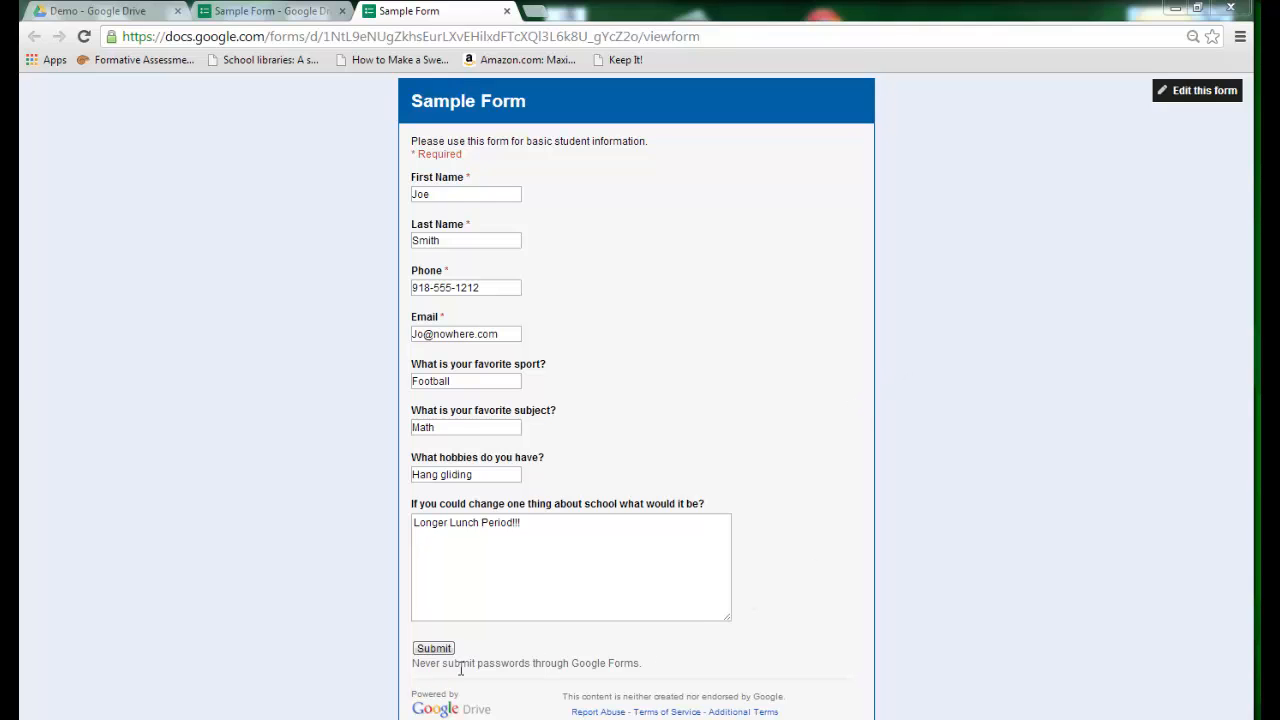
{"action": "left_click", "coordinate": [436, 649]}
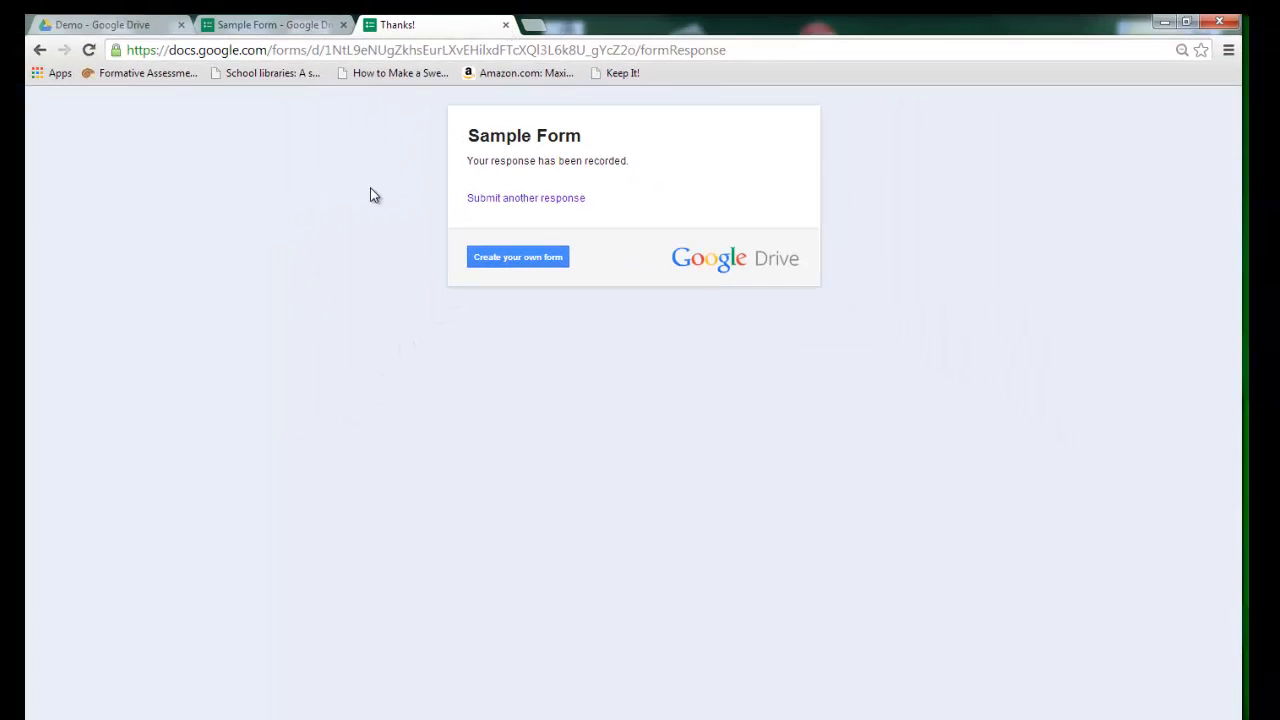
Leave the response confirmation page, open the form's response spreadsheet to review the submitted answers and column I's options, and close it
{"action": "left_click", "coordinate": [505, 24]}
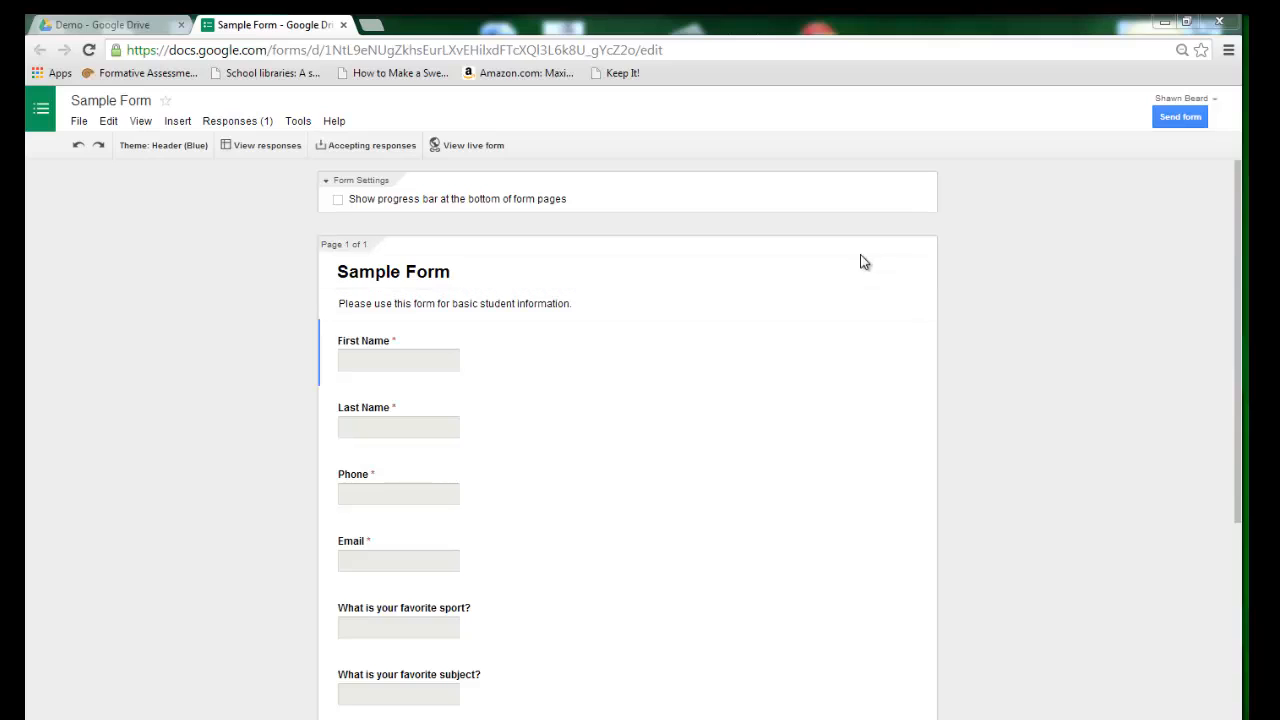
{"action": "left_click", "coordinate": [258, 148]}
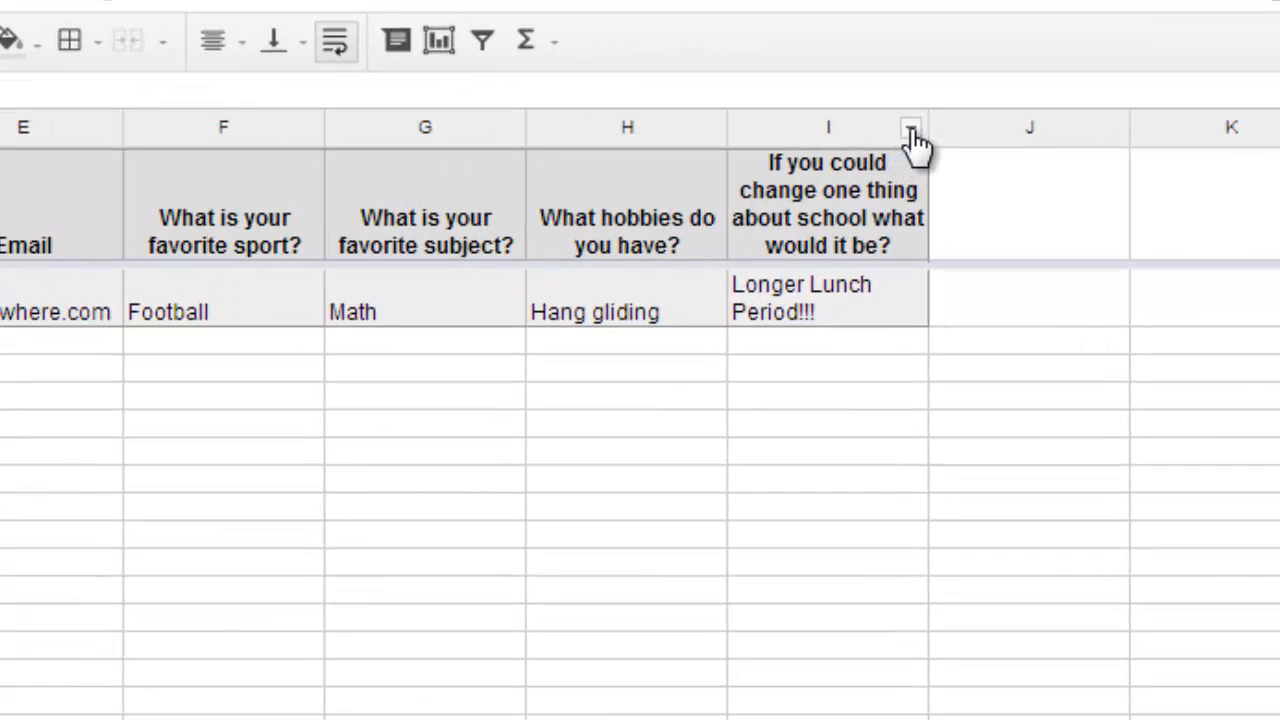
{"action": "left_click", "coordinate": [912, 132]}
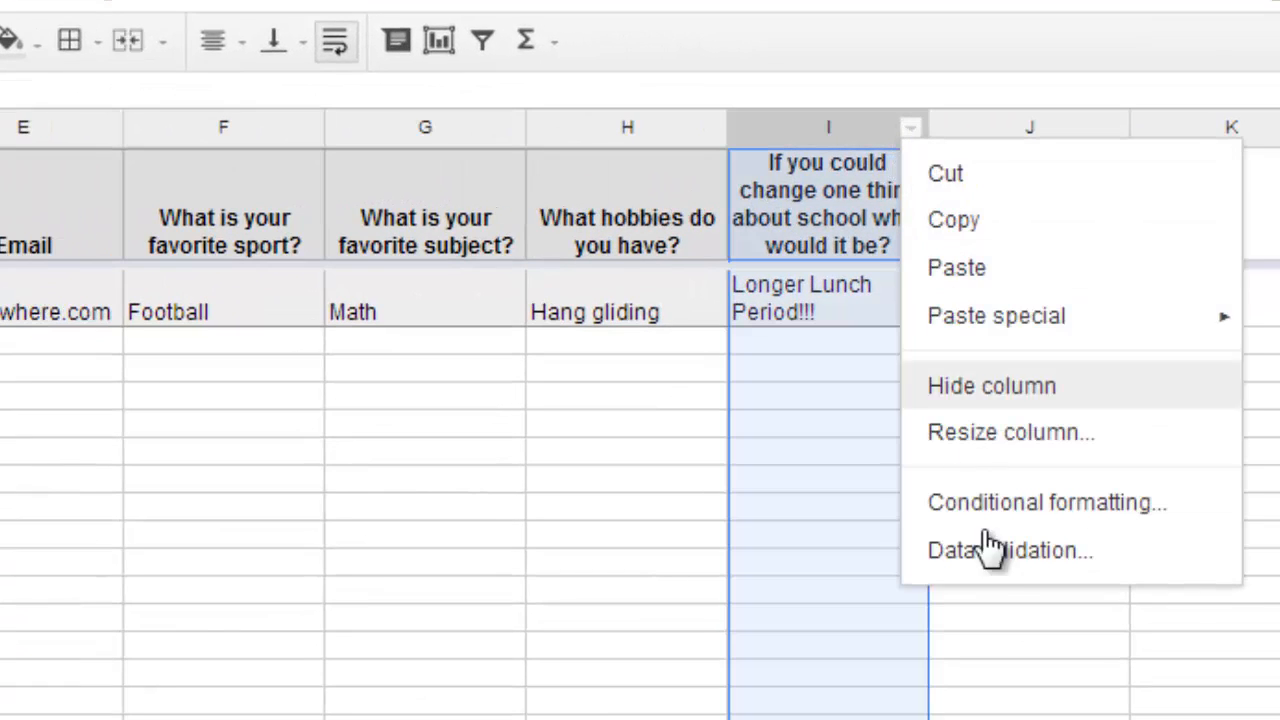
{"action": "left_click", "coordinate": [1022, 716]}
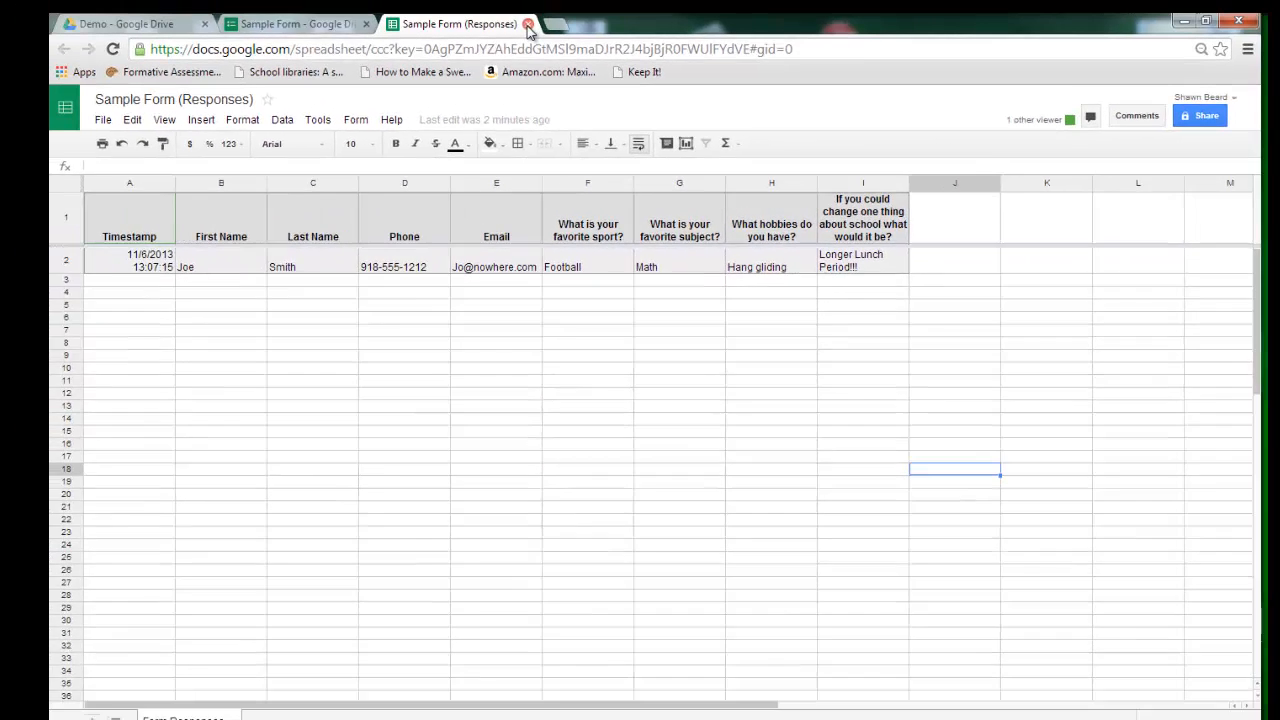
{"action": "left_click", "coordinate": [528, 23]}
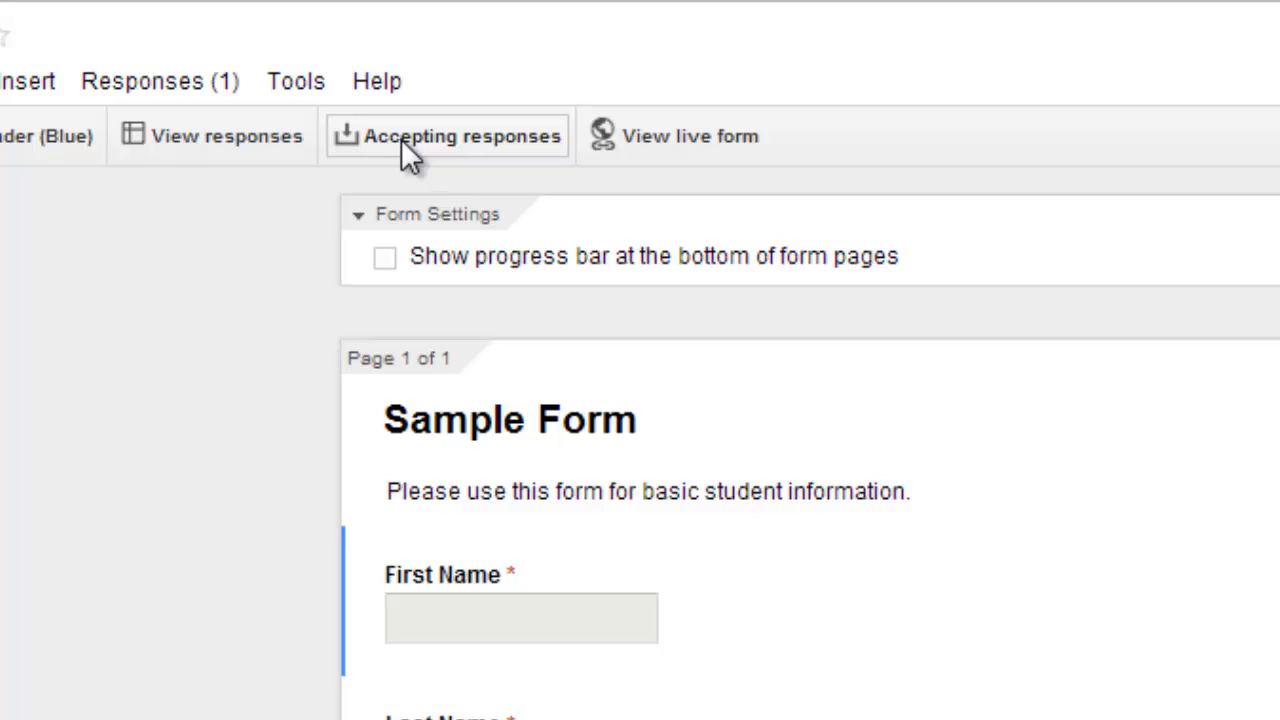
Stop the form from accepting responses and turn accepting responses back on
{"action": "left_click", "coordinate": [401, 139]}
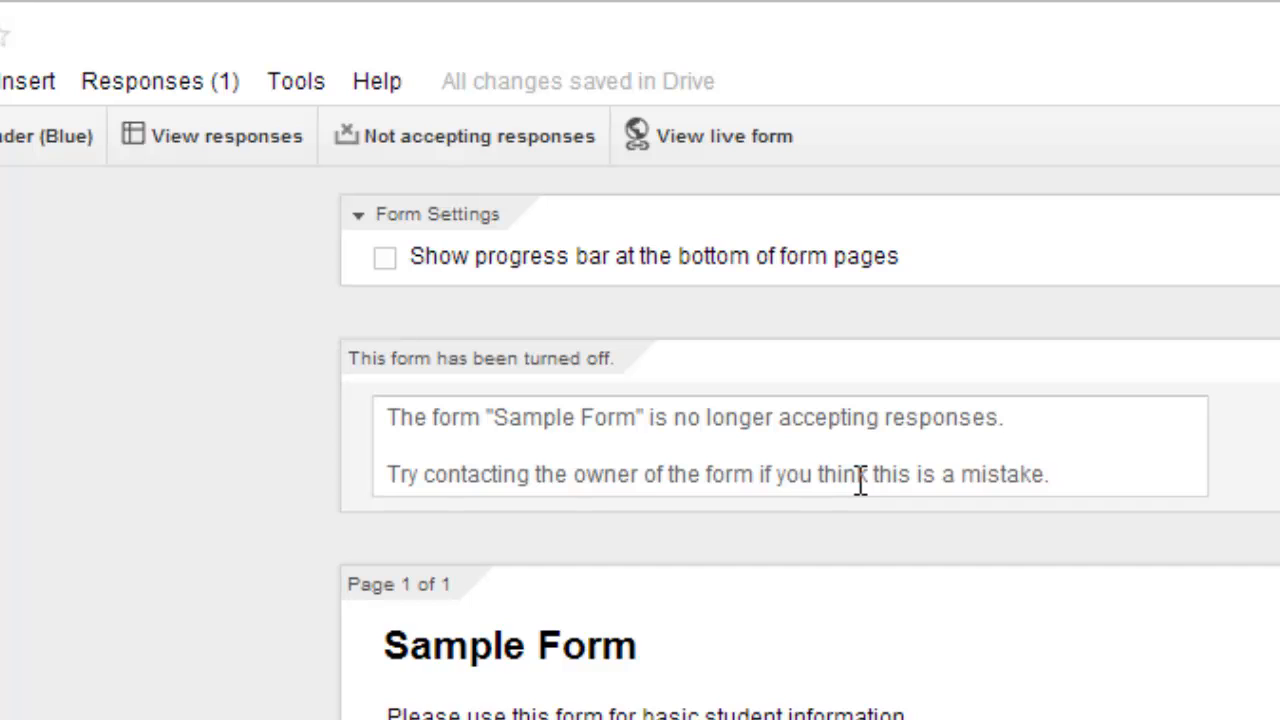
{"action": "left_click", "coordinate": [440, 140]}
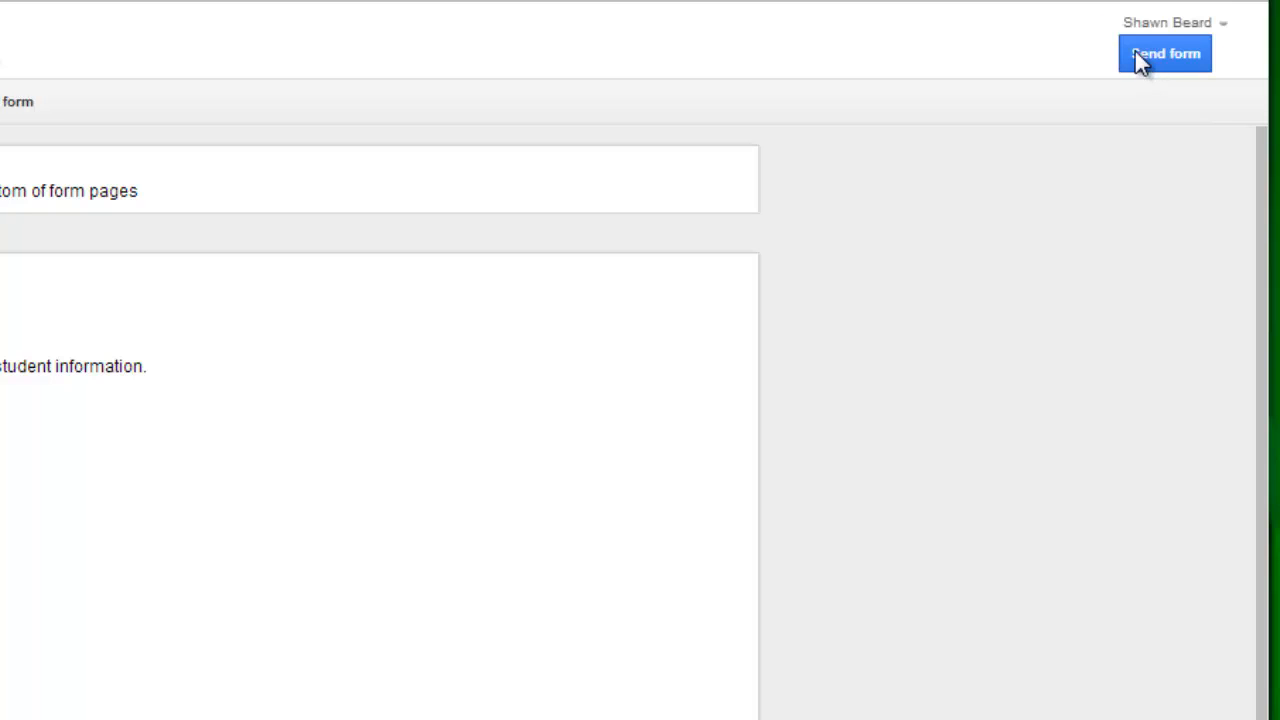
Open the form's sending options and copy its share link
{"action": "left_click", "coordinate": [1135, 51]}
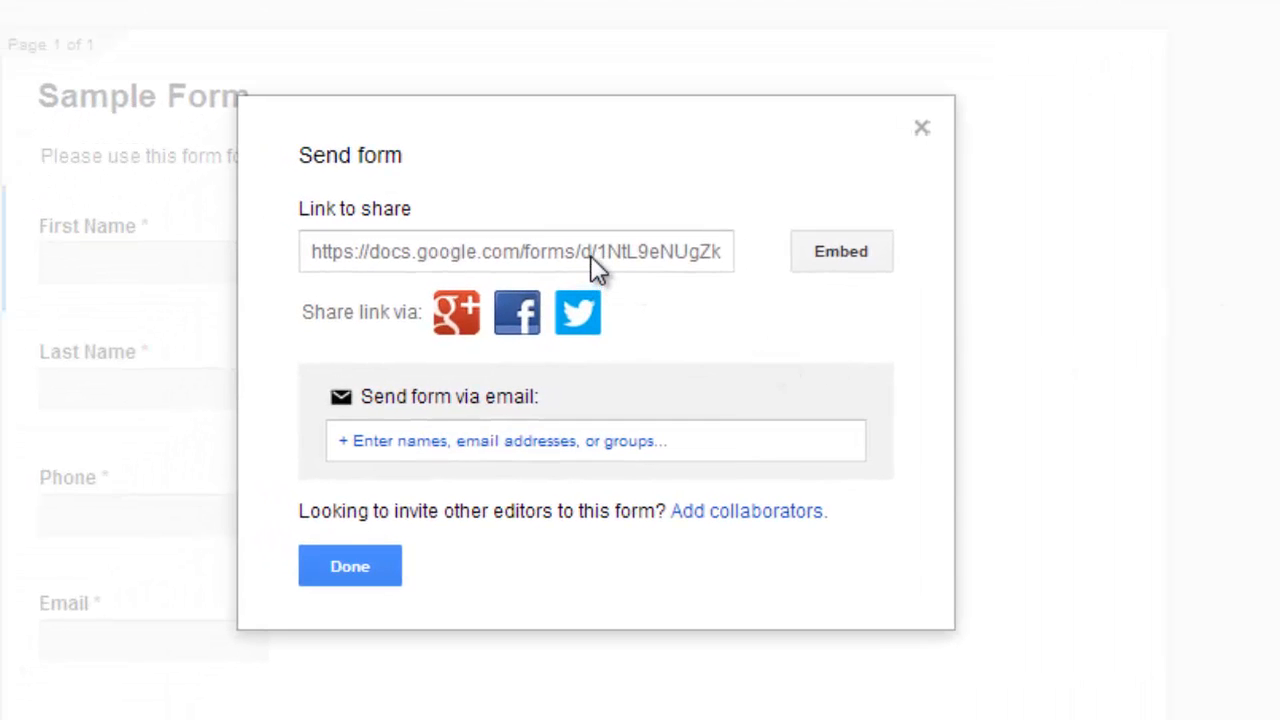
{"action": "left_click", "coordinate": [455, 262]}
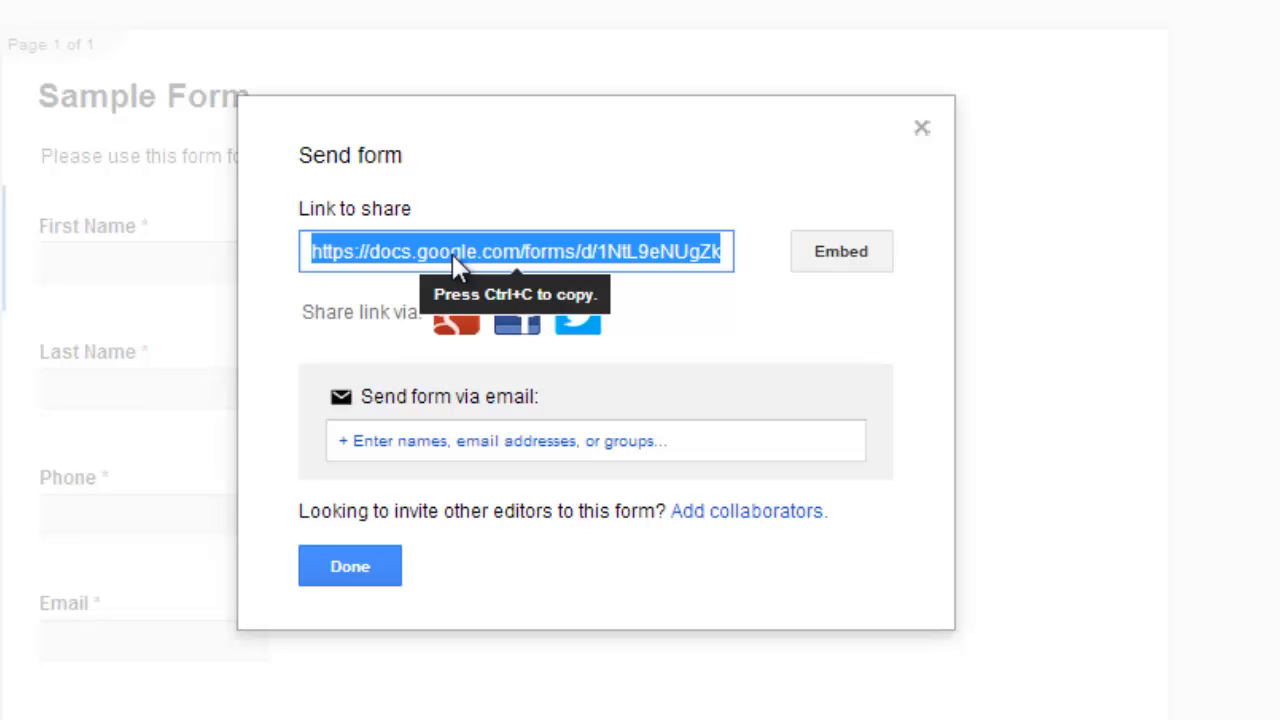
{"action": "right_click", "coordinate": [455, 262]}
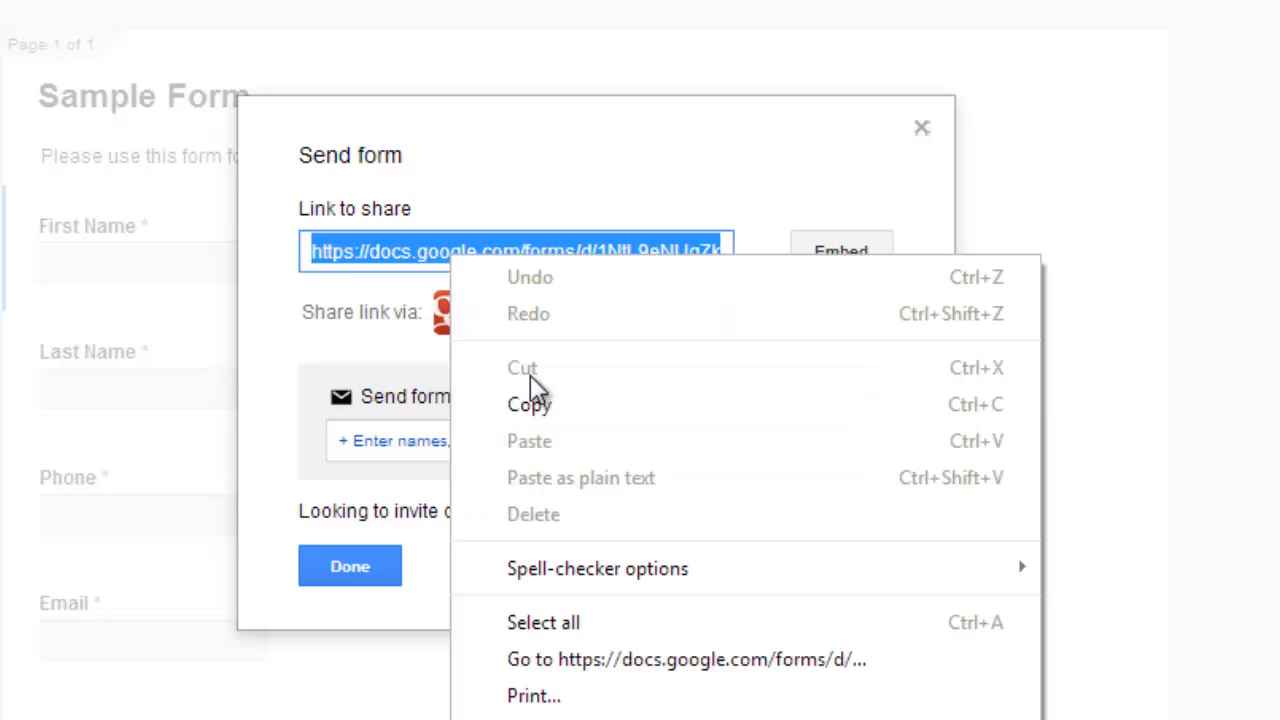
{"action": "left_click", "coordinate": [545, 405]}
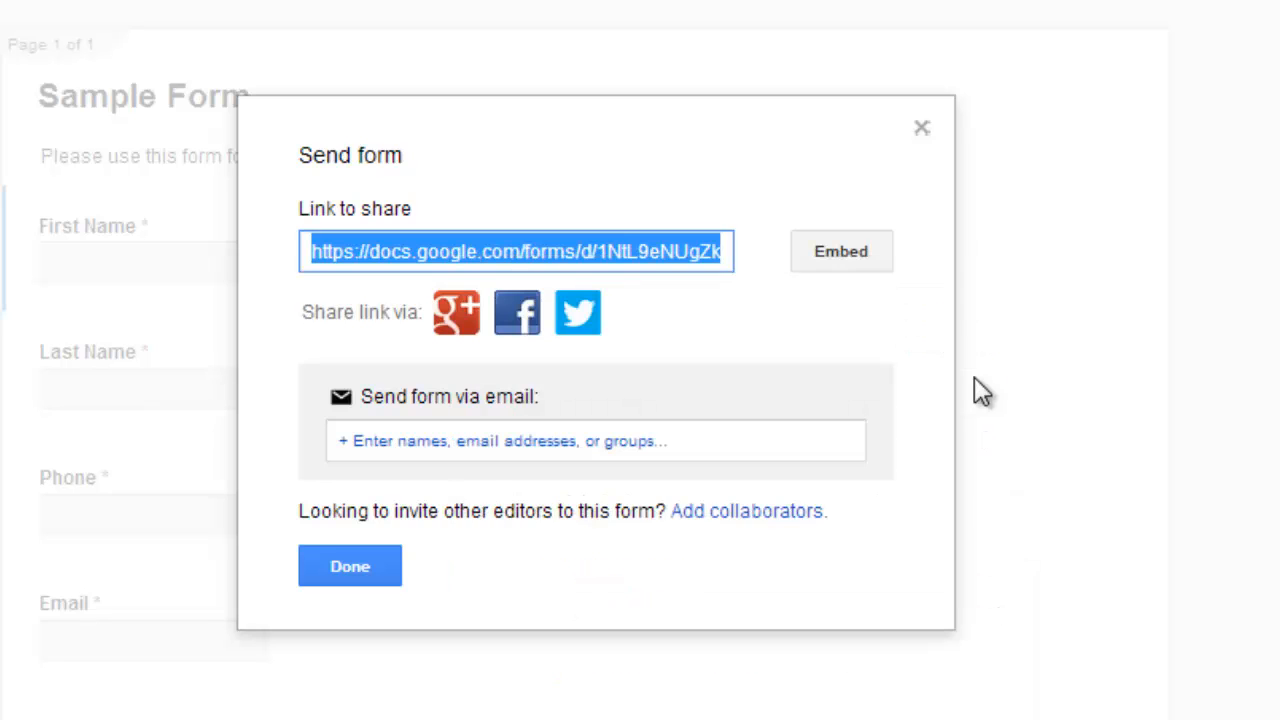
Open the form's embed options and set the custom height to 1000 pixels
{"action": "left_click", "coordinate": [847, 259]}
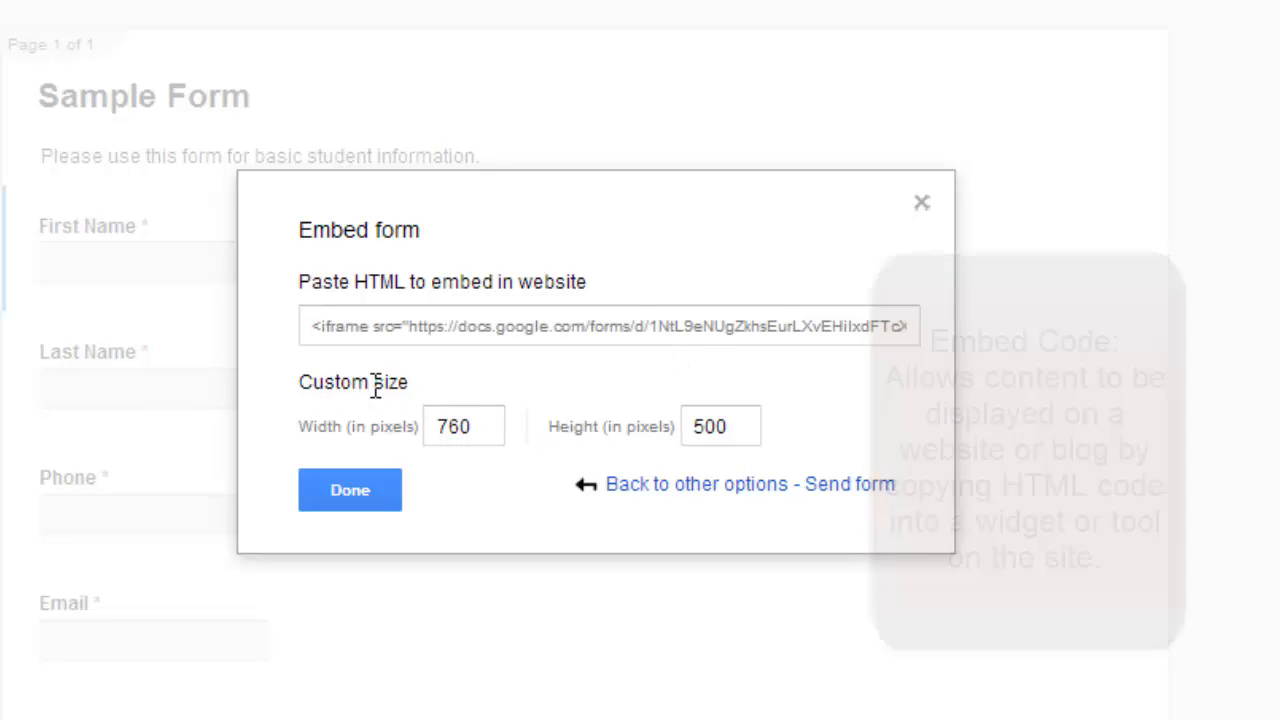
{"action": "left_click_drag", "start_coordinate": [734, 427], "coordinate": [683, 432]}
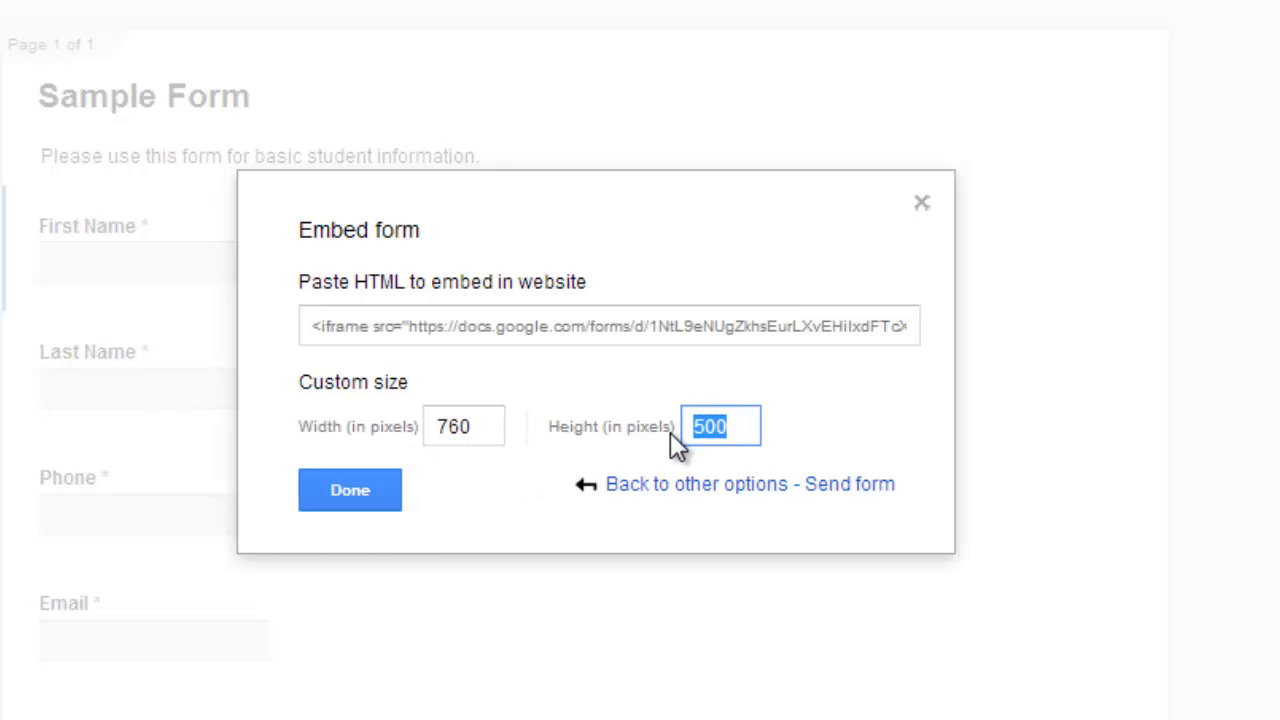
{"action": "type", "text": "1000"}
{"action": "left_click_drag", "start_coordinate": [777, 417], "coordinate": [895, 382]}
{"action": "left_click", "coordinate": [857, 457]}
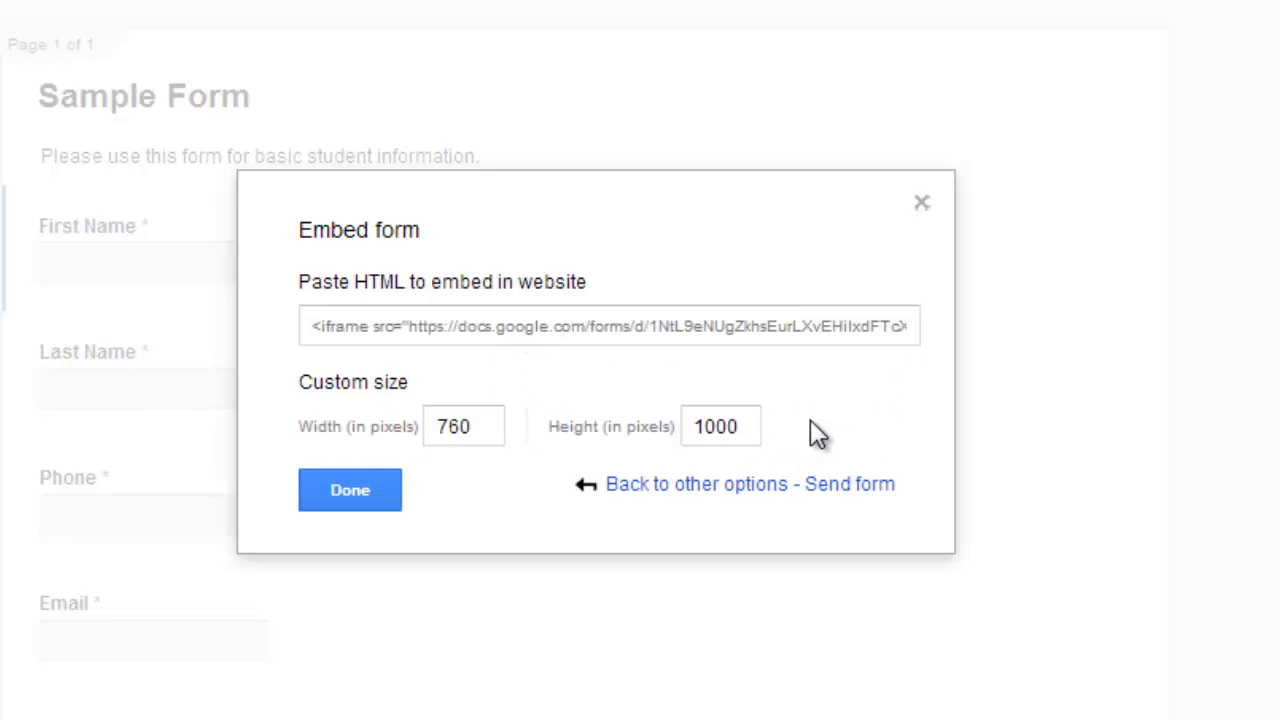
Copy the HTML code for embedding the form and finish with the embed and sending options
{"action": "left_click", "coordinate": [678, 325]}
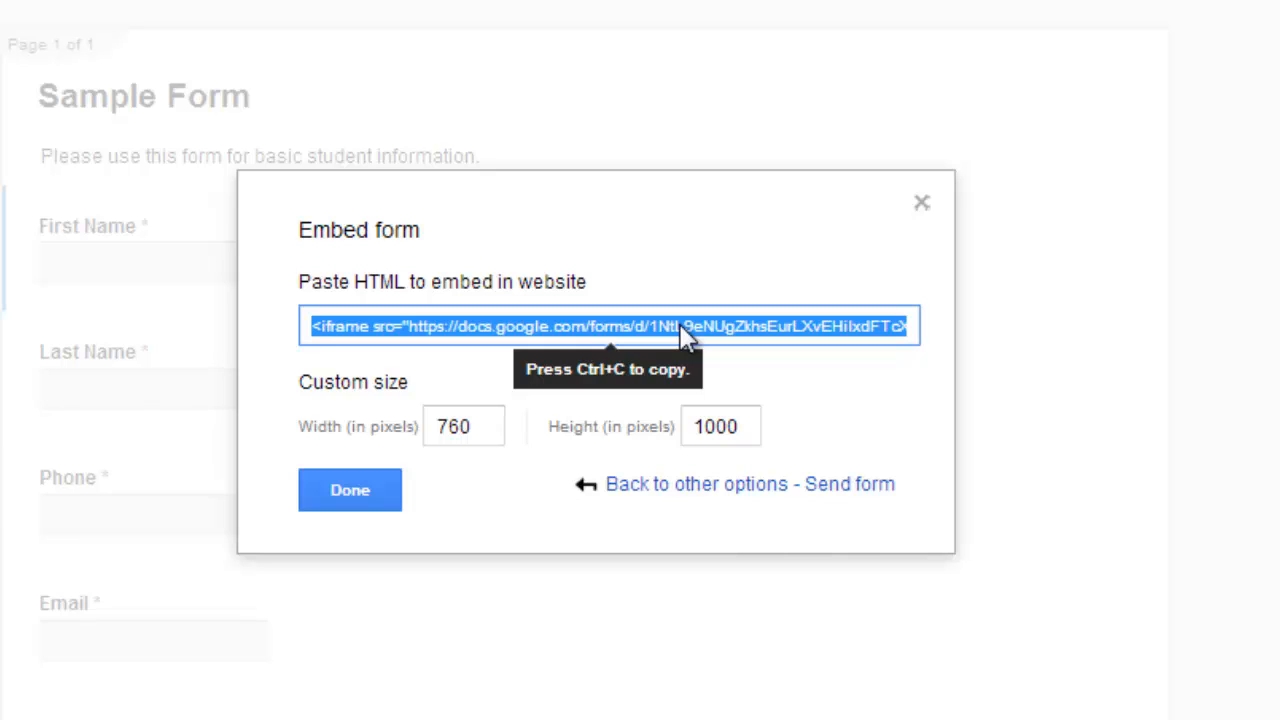
{"action": "right_click", "coordinate": [680, 325]}
{"action": "left_click", "coordinate": [766, 223]}
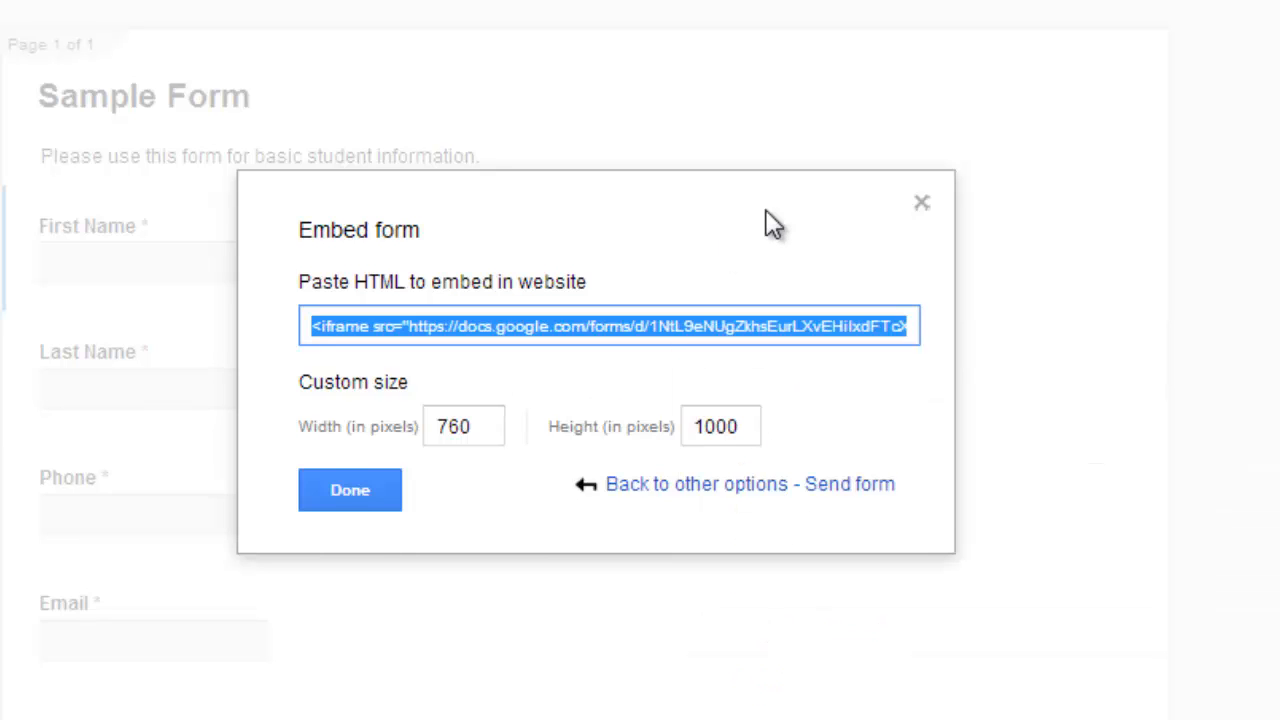
{"action": "left_click", "coordinate": [355, 495]}
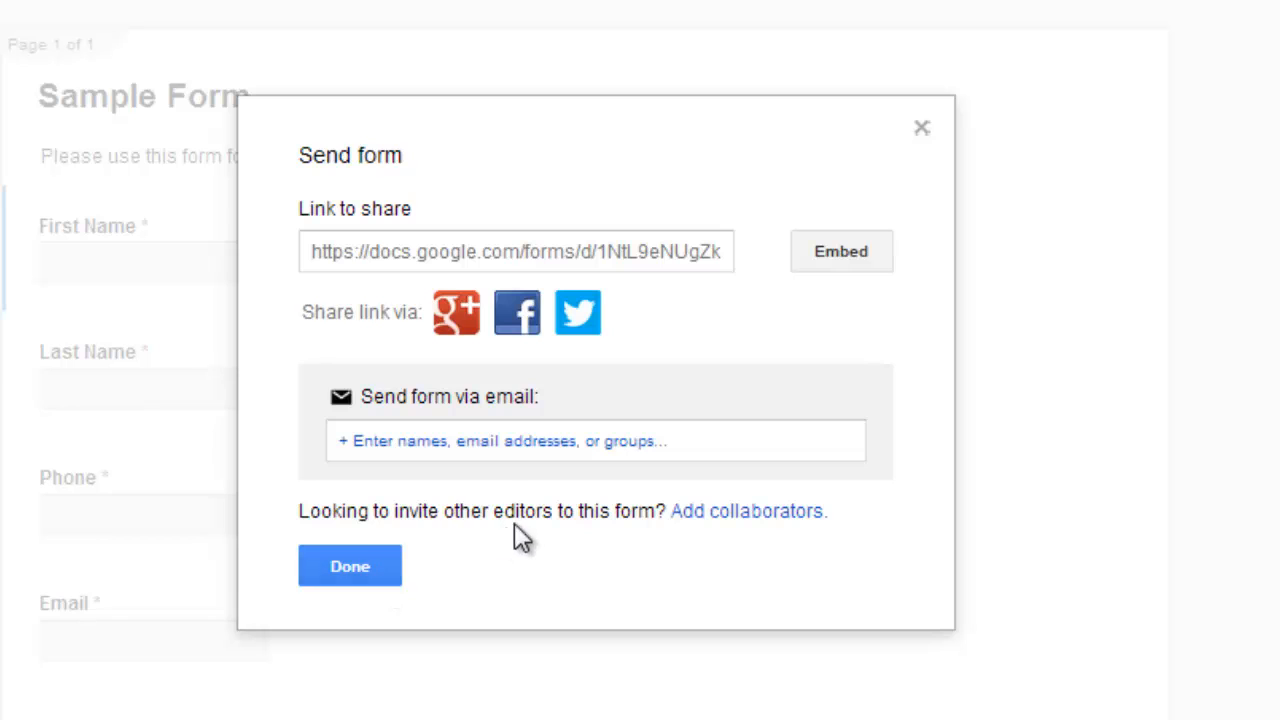
{"action": "left_click", "coordinate": [369, 580]}
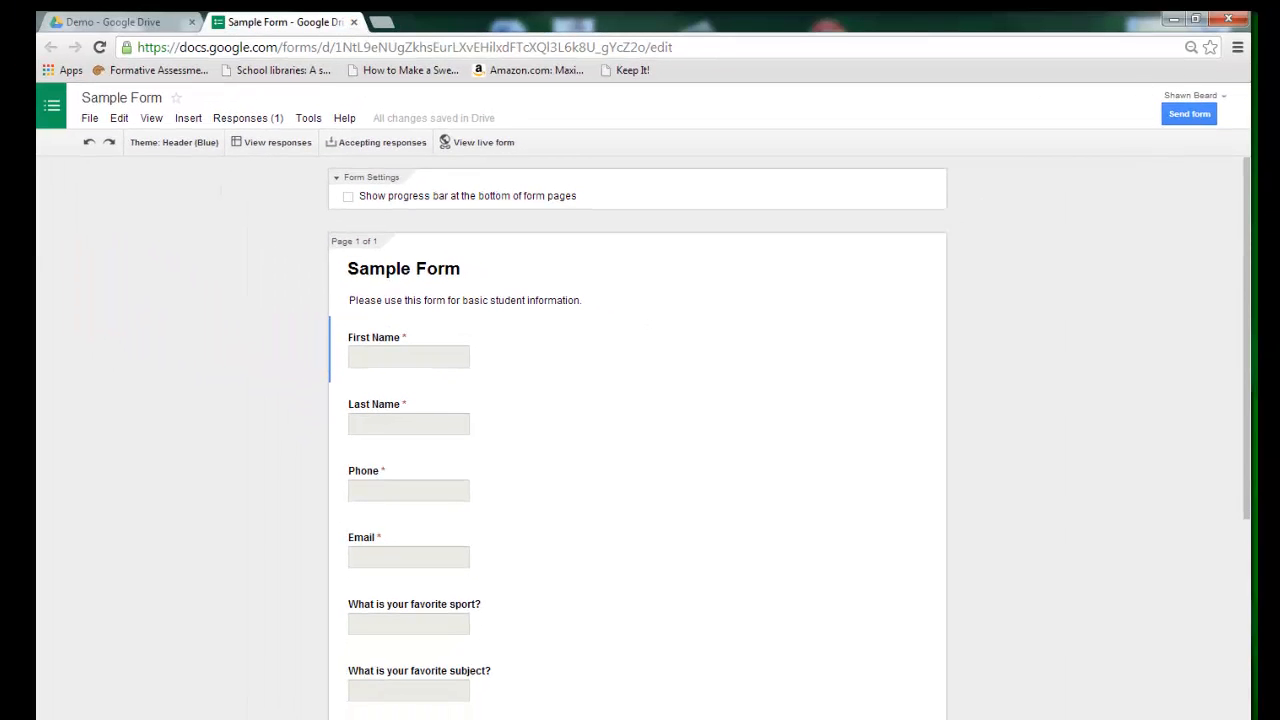
Close the form editor, open the Sample Form (Responses) spreadsheet from the Demo folder in Google Drive to review it, and close it
{"action": "left_click", "coordinate": [355, 22]}
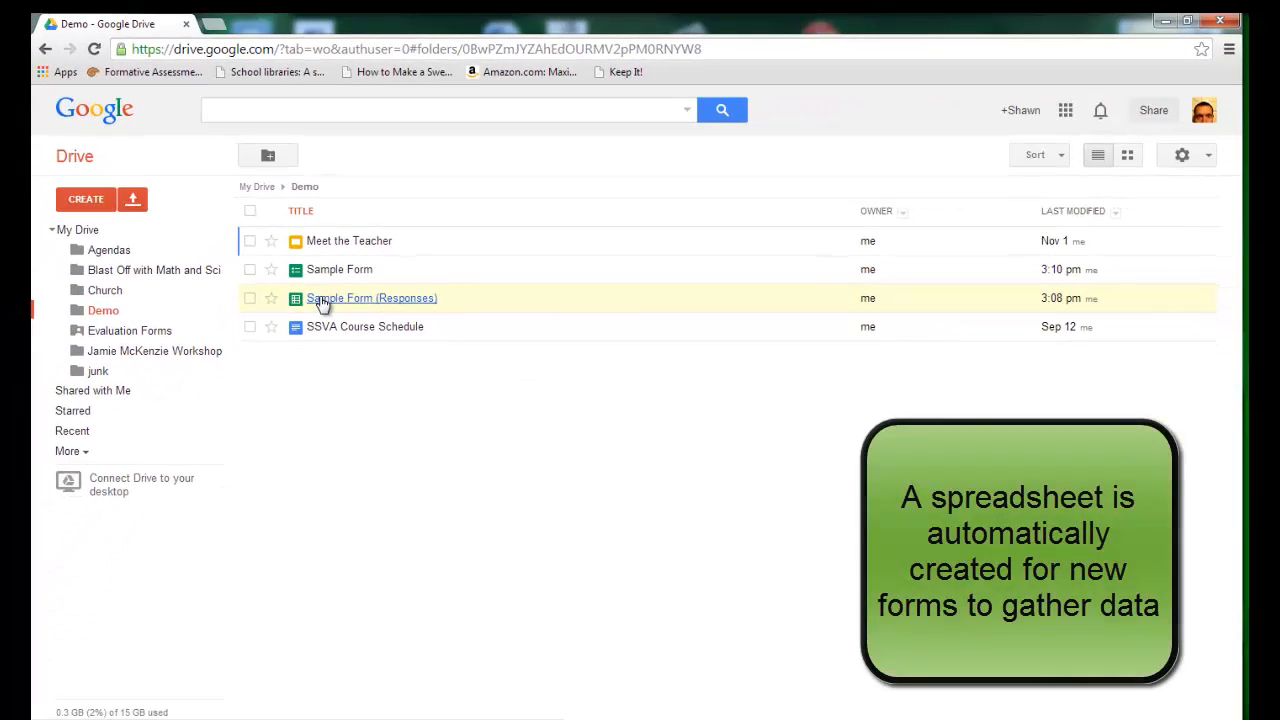
{"action": "left_click", "coordinate": [322, 300]}
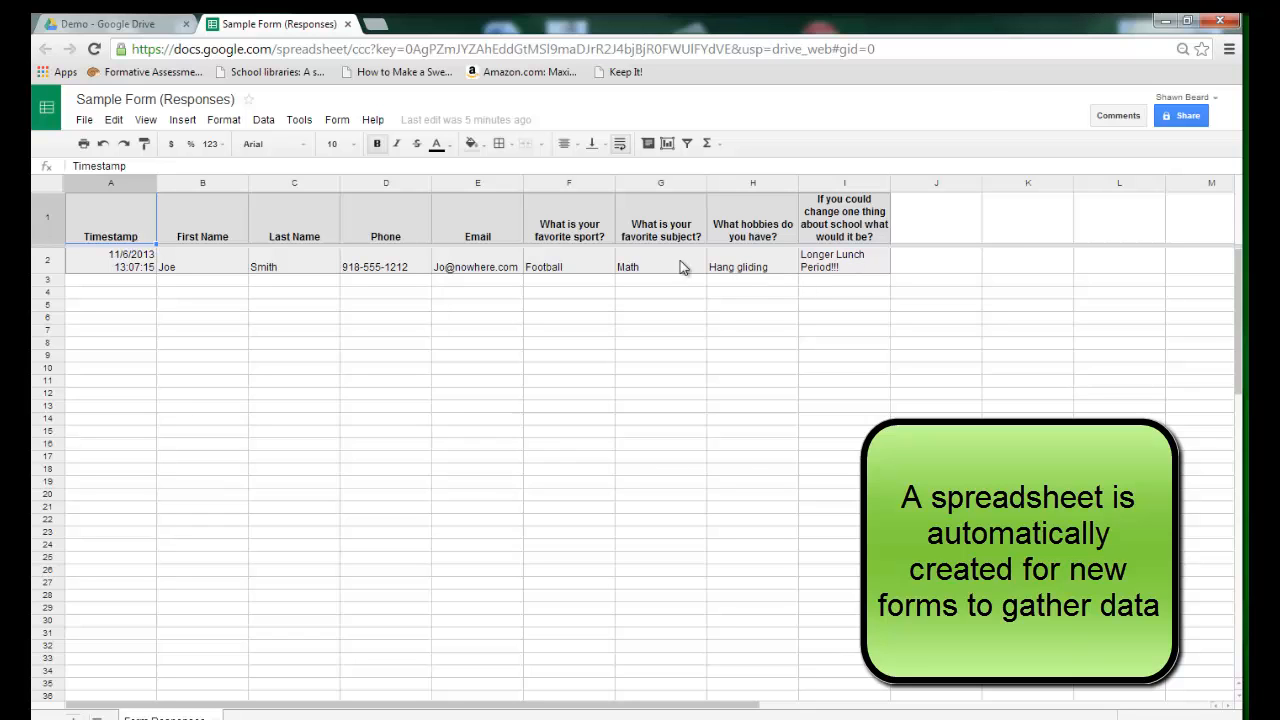
{"action": "left_click", "coordinate": [348, 24]}
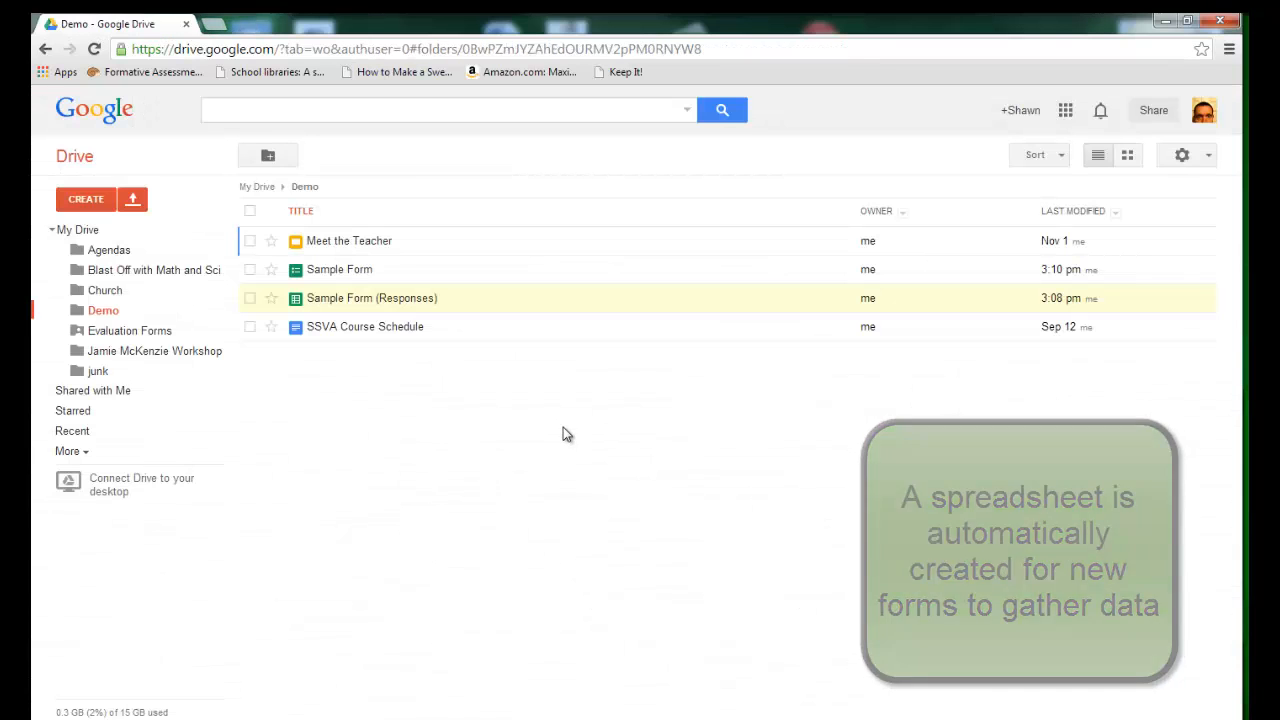